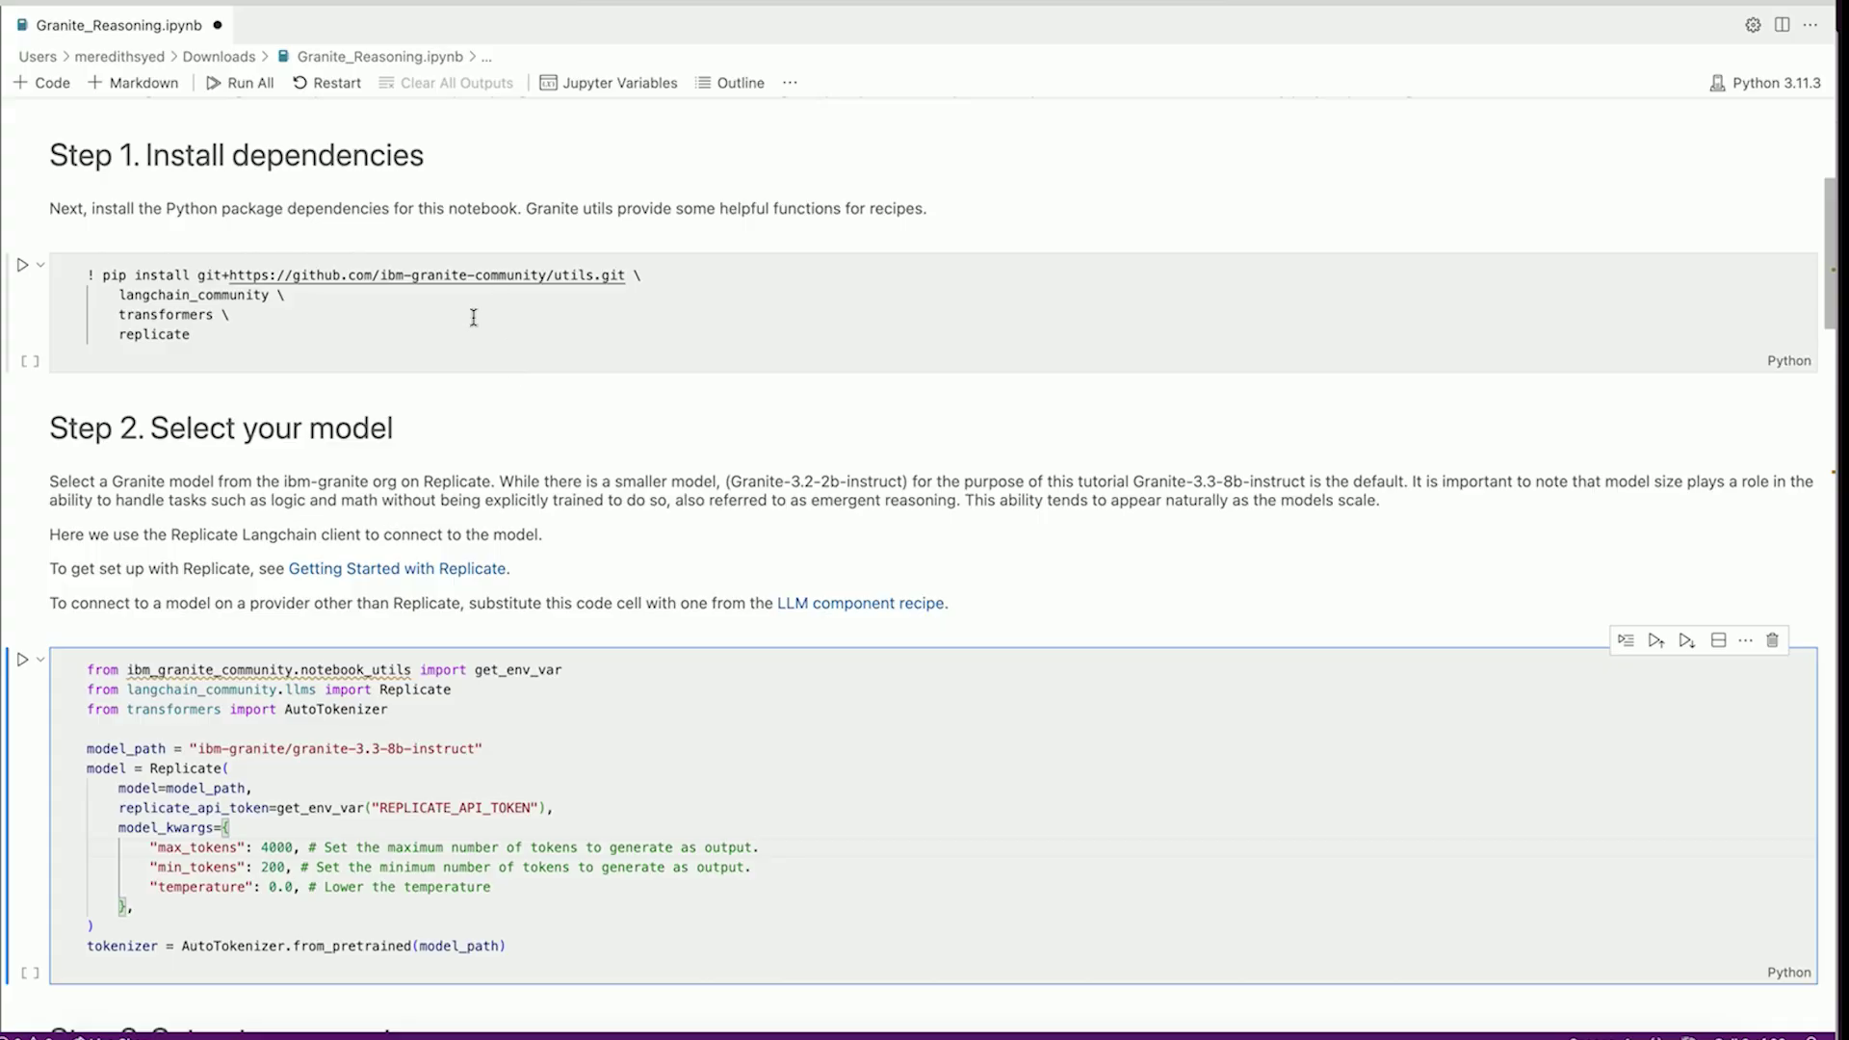
pyautogui.scroll(-2, 473, 317)
pyautogui.scroll(-2, 578, 434)
pyautogui.scroll(-1, 650, 464)
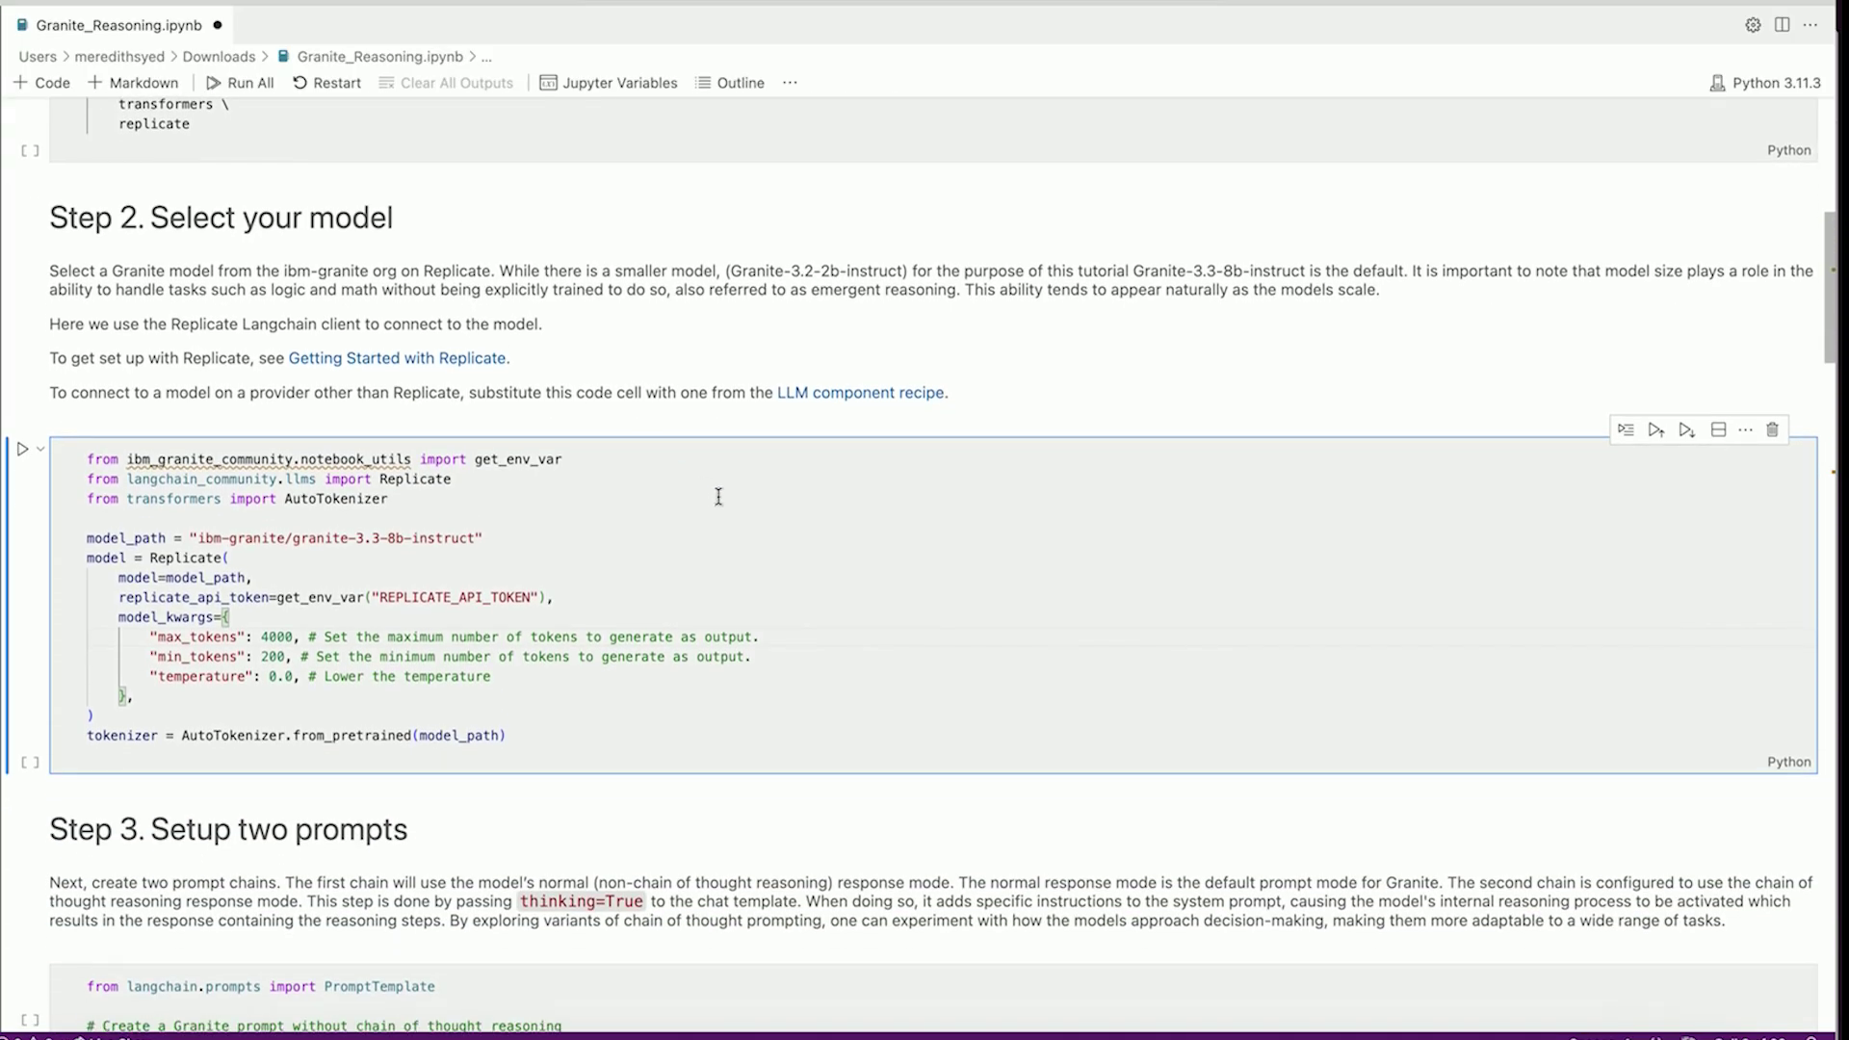
# Run the Step 2 cell loading granite-3.3-8b-instruct from Replicate with its tokenizer.
pyautogui.hotkey('shift', 'Return')
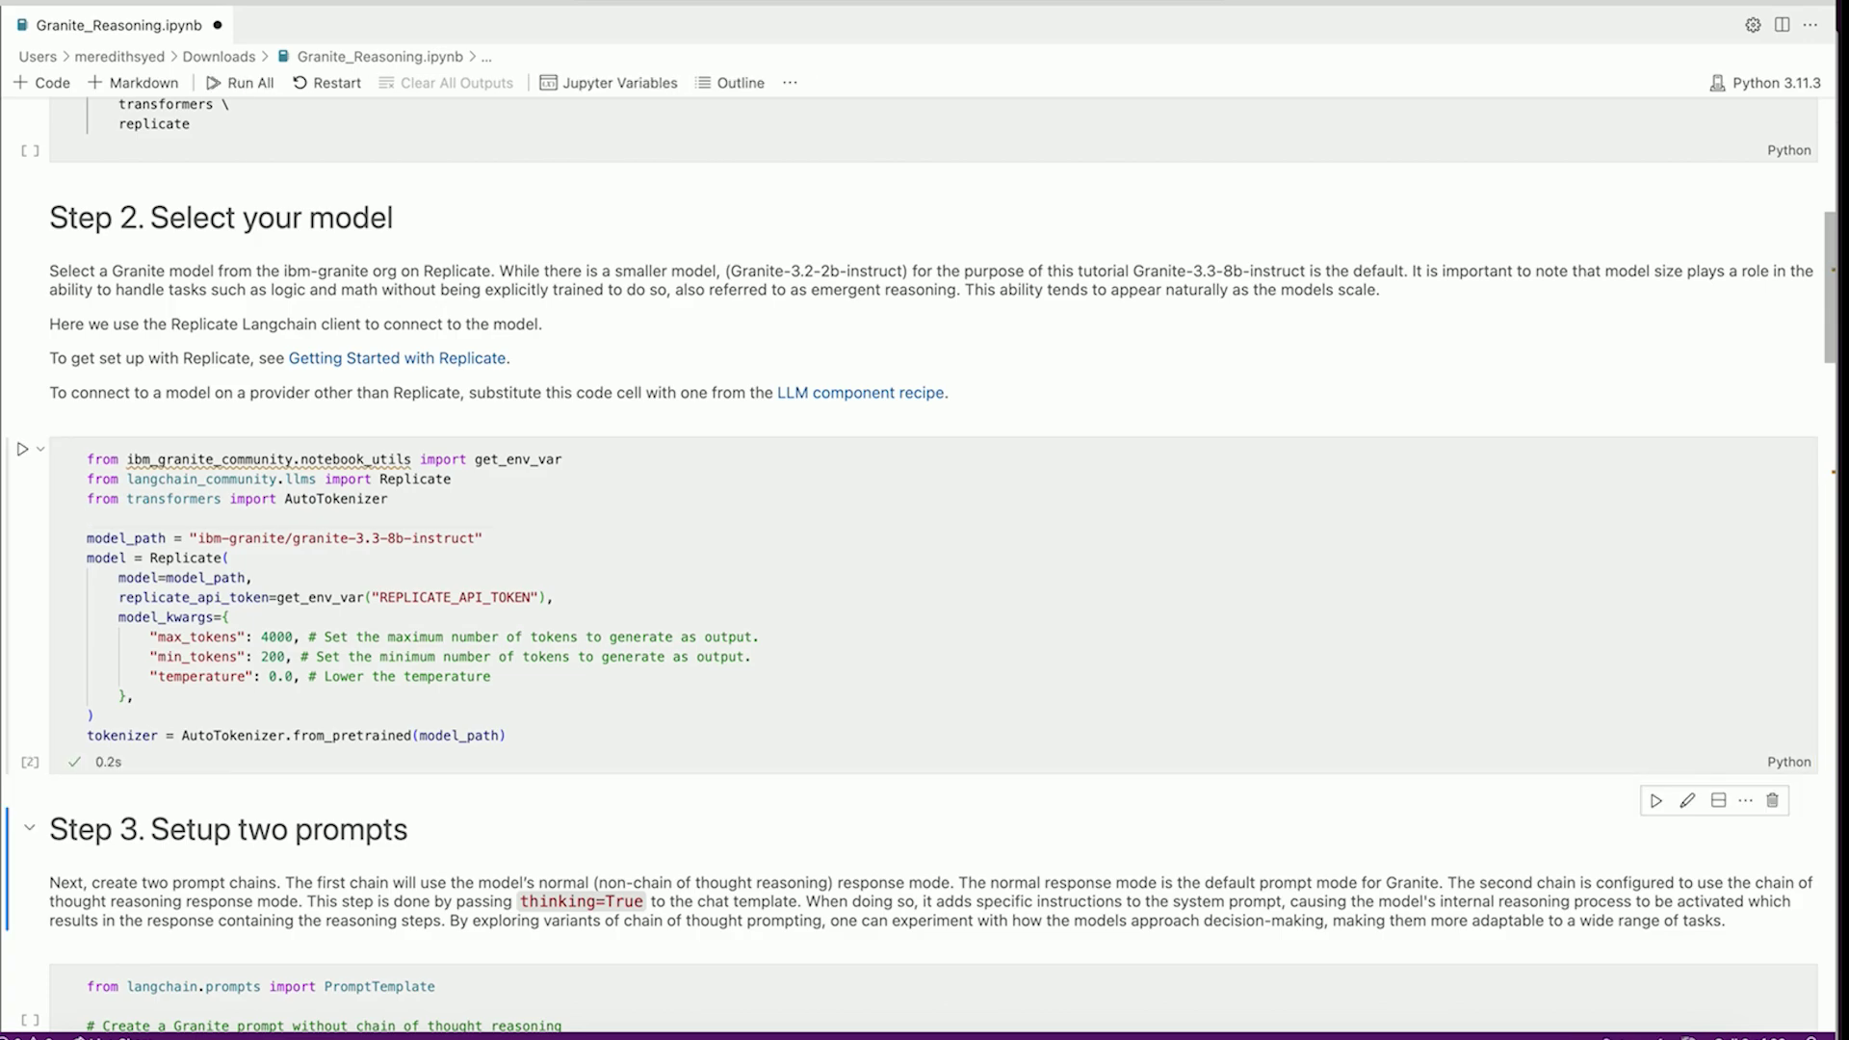
pyautogui.scroll(-2, 925, 578)
pyautogui.scroll(-2, 924, 578)
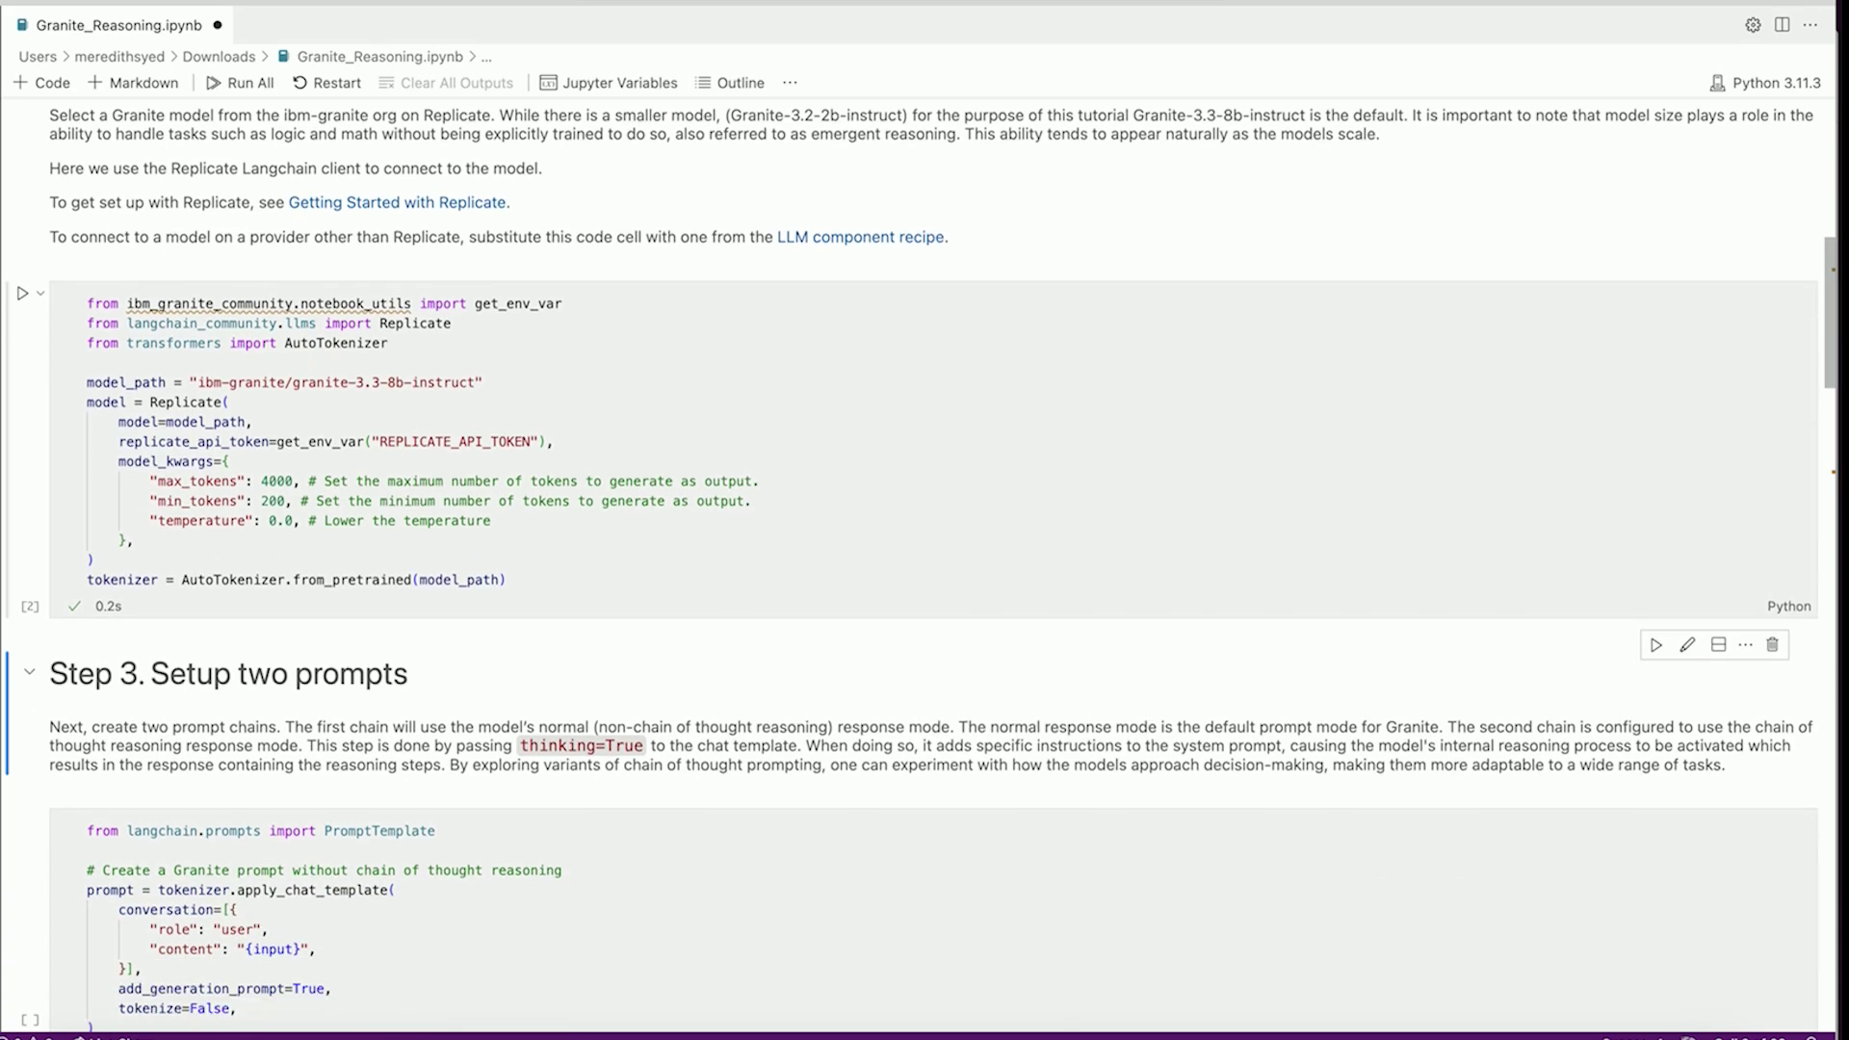
pyautogui.scroll(-2, 925, 578)
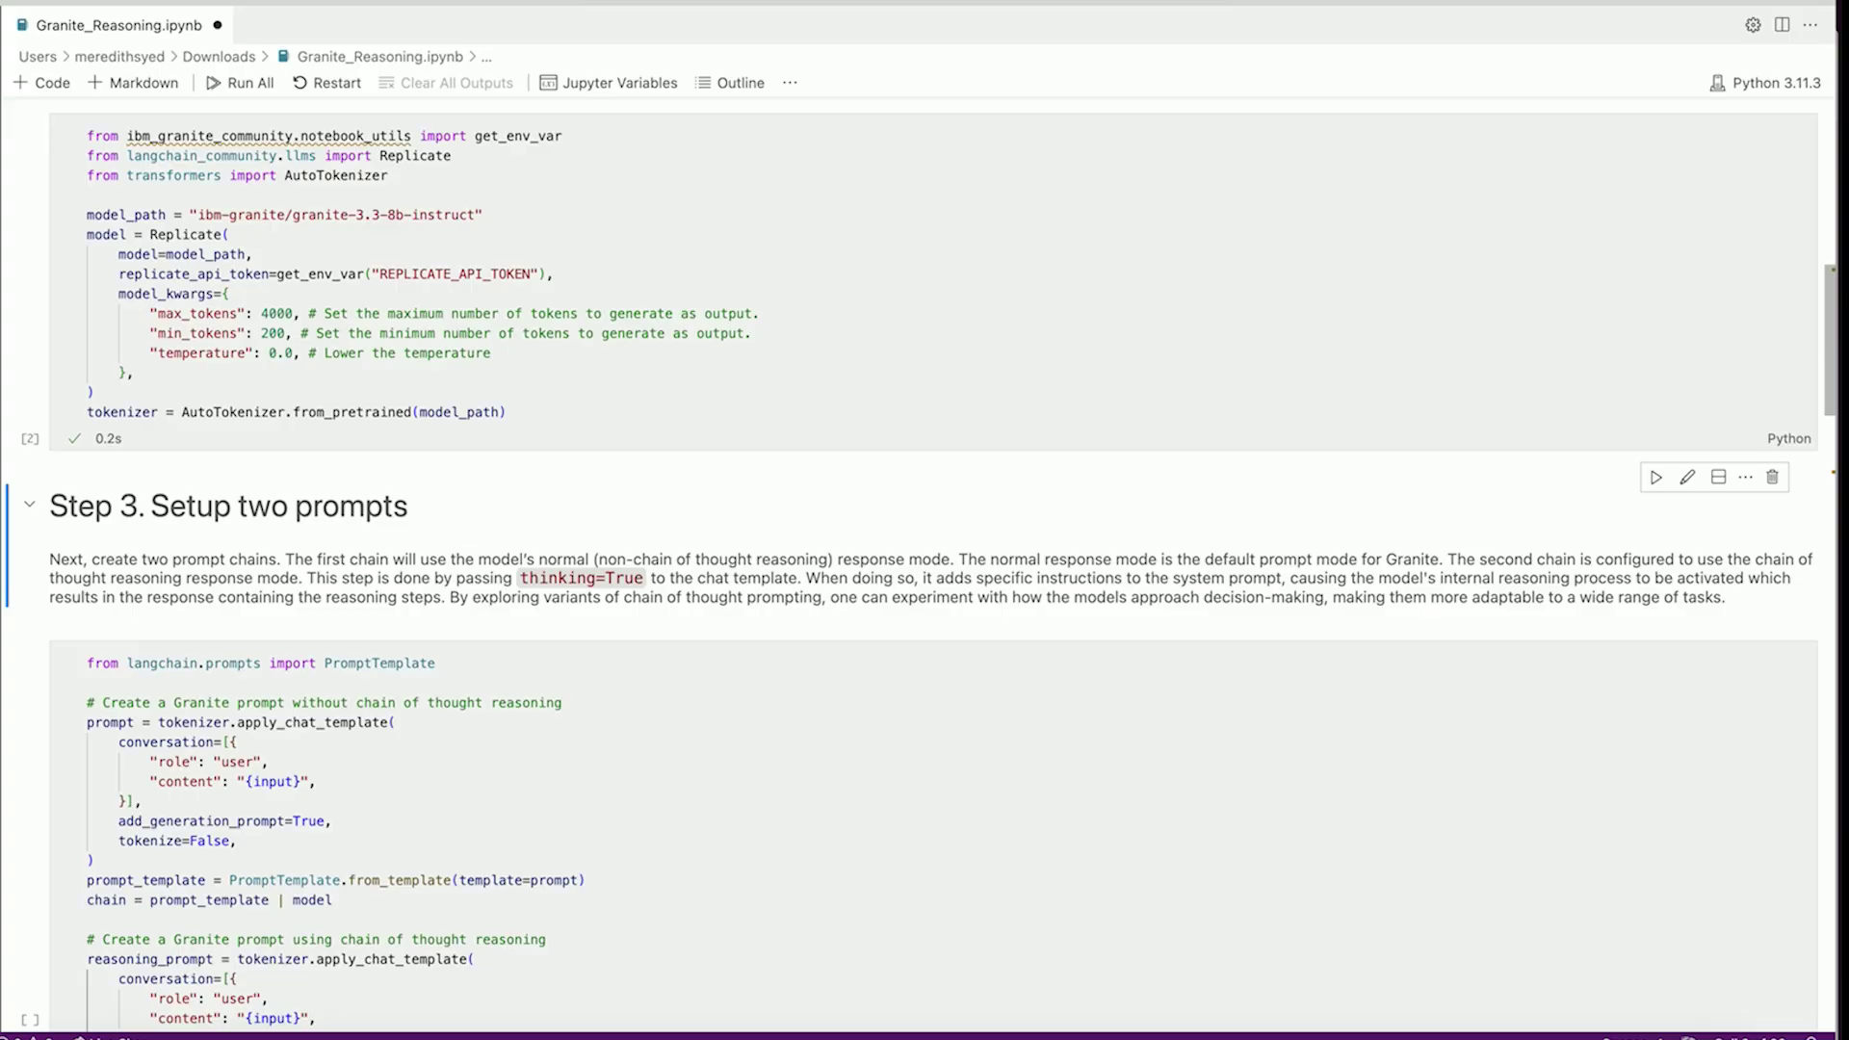
pyautogui.scroll(-2, 924, 578)
pyautogui.scroll(-2, 924, 577)
pyautogui.scroll(-2, 924, 578)
pyautogui.scroll(-2, 925, 578)
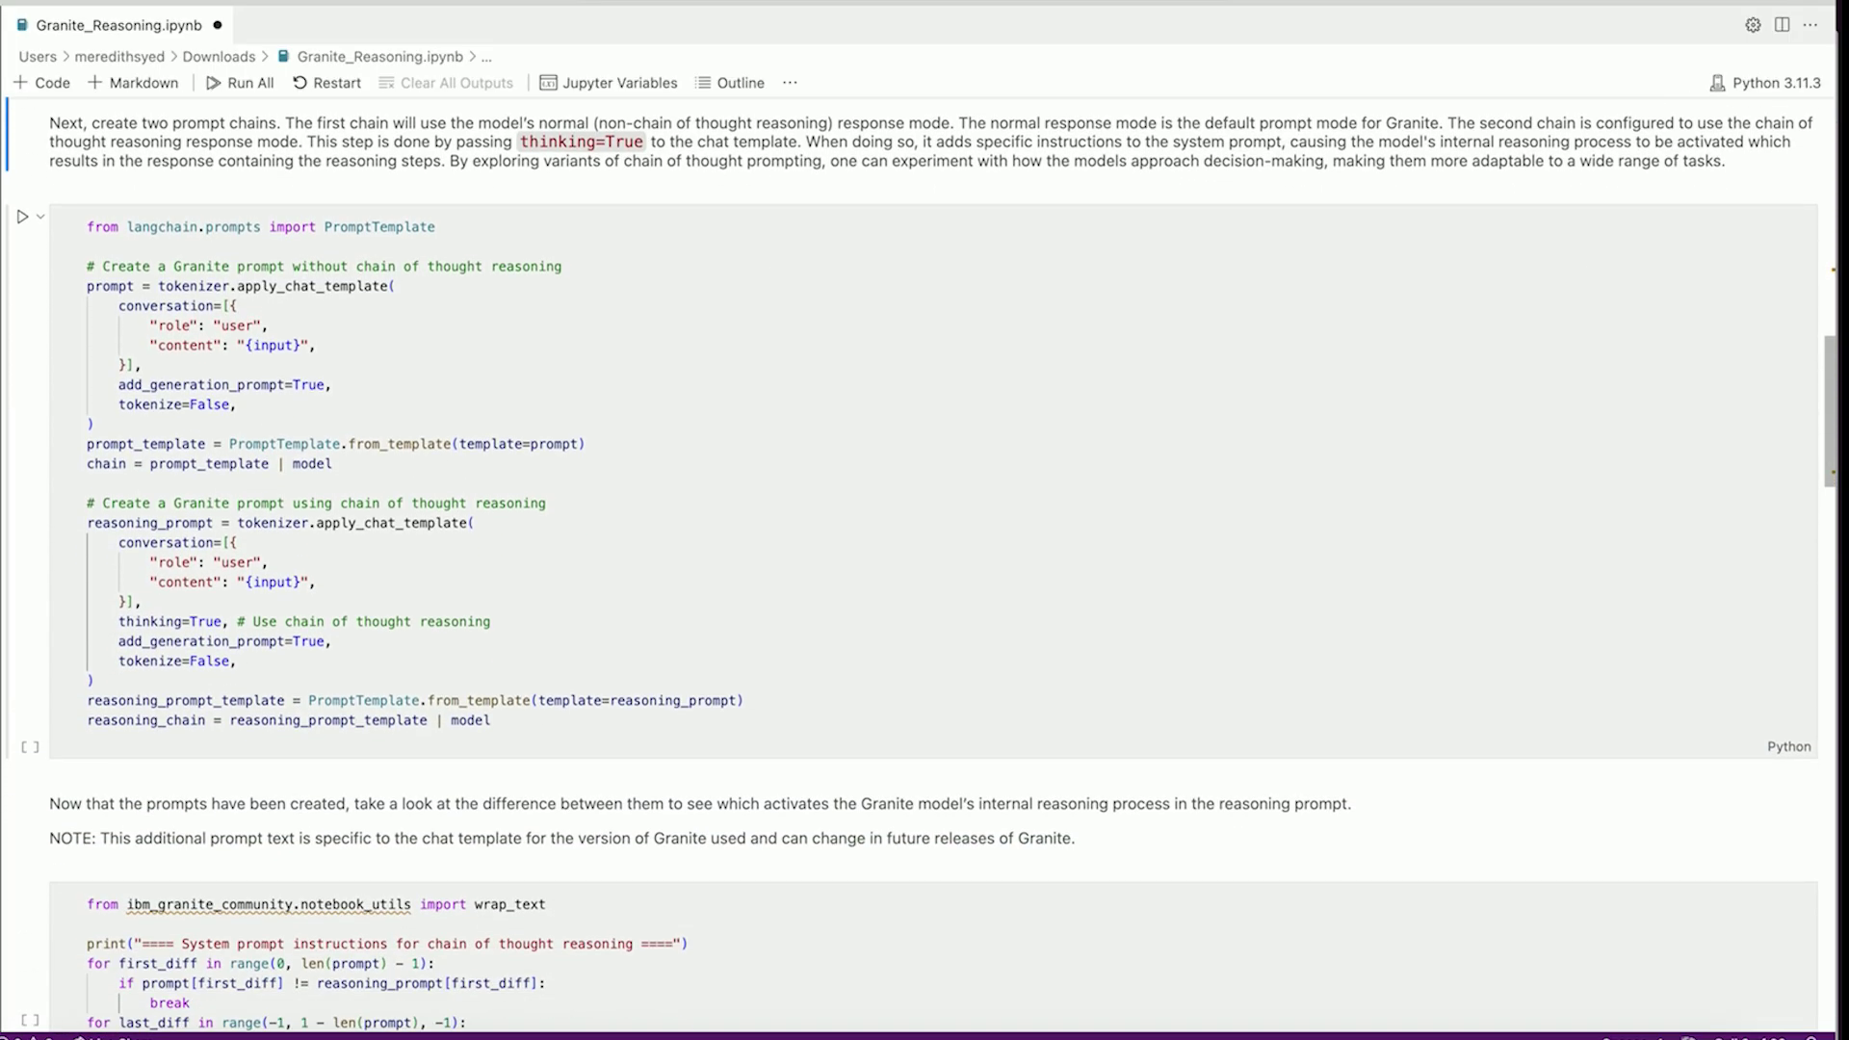
pyautogui.scroll(-1, 924, 578)
# Highlight the thinking=True line, then run the Step 3 prompt-chains cell.
pyautogui.click(780, 271)
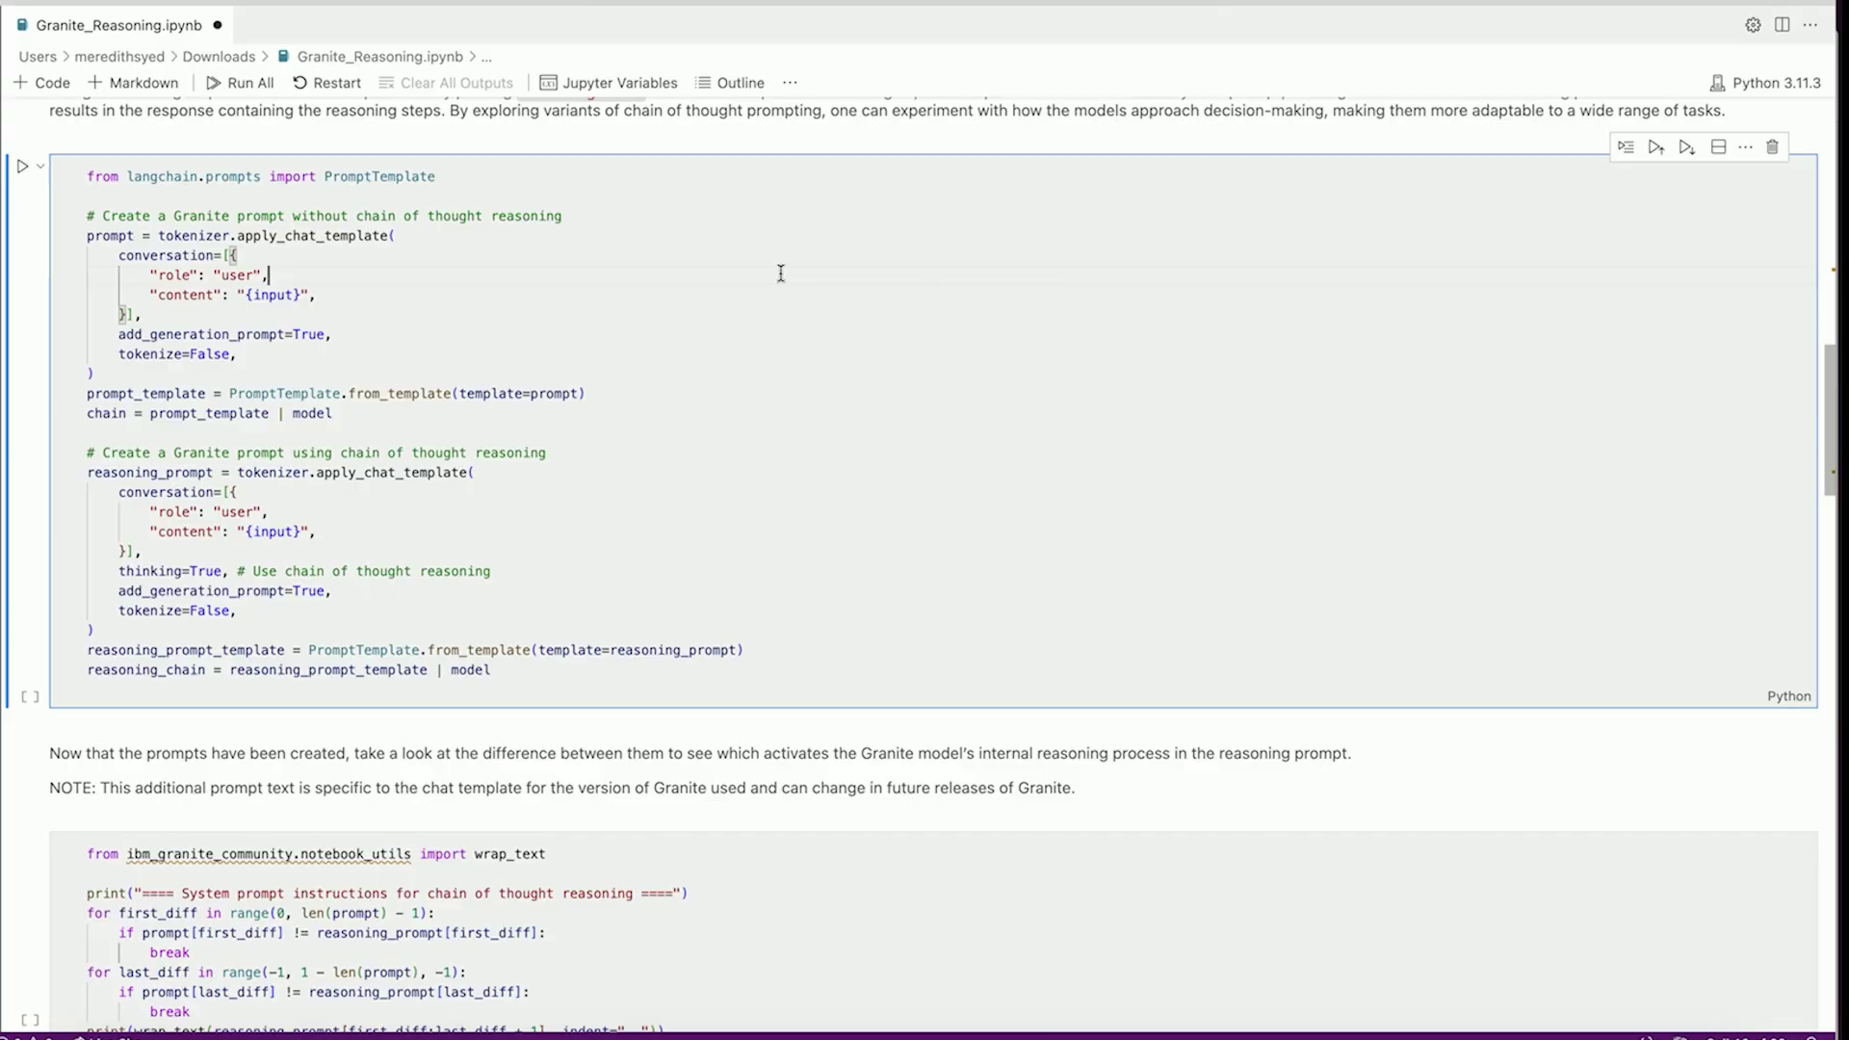
pyautogui.scroll(2, 781, 272)
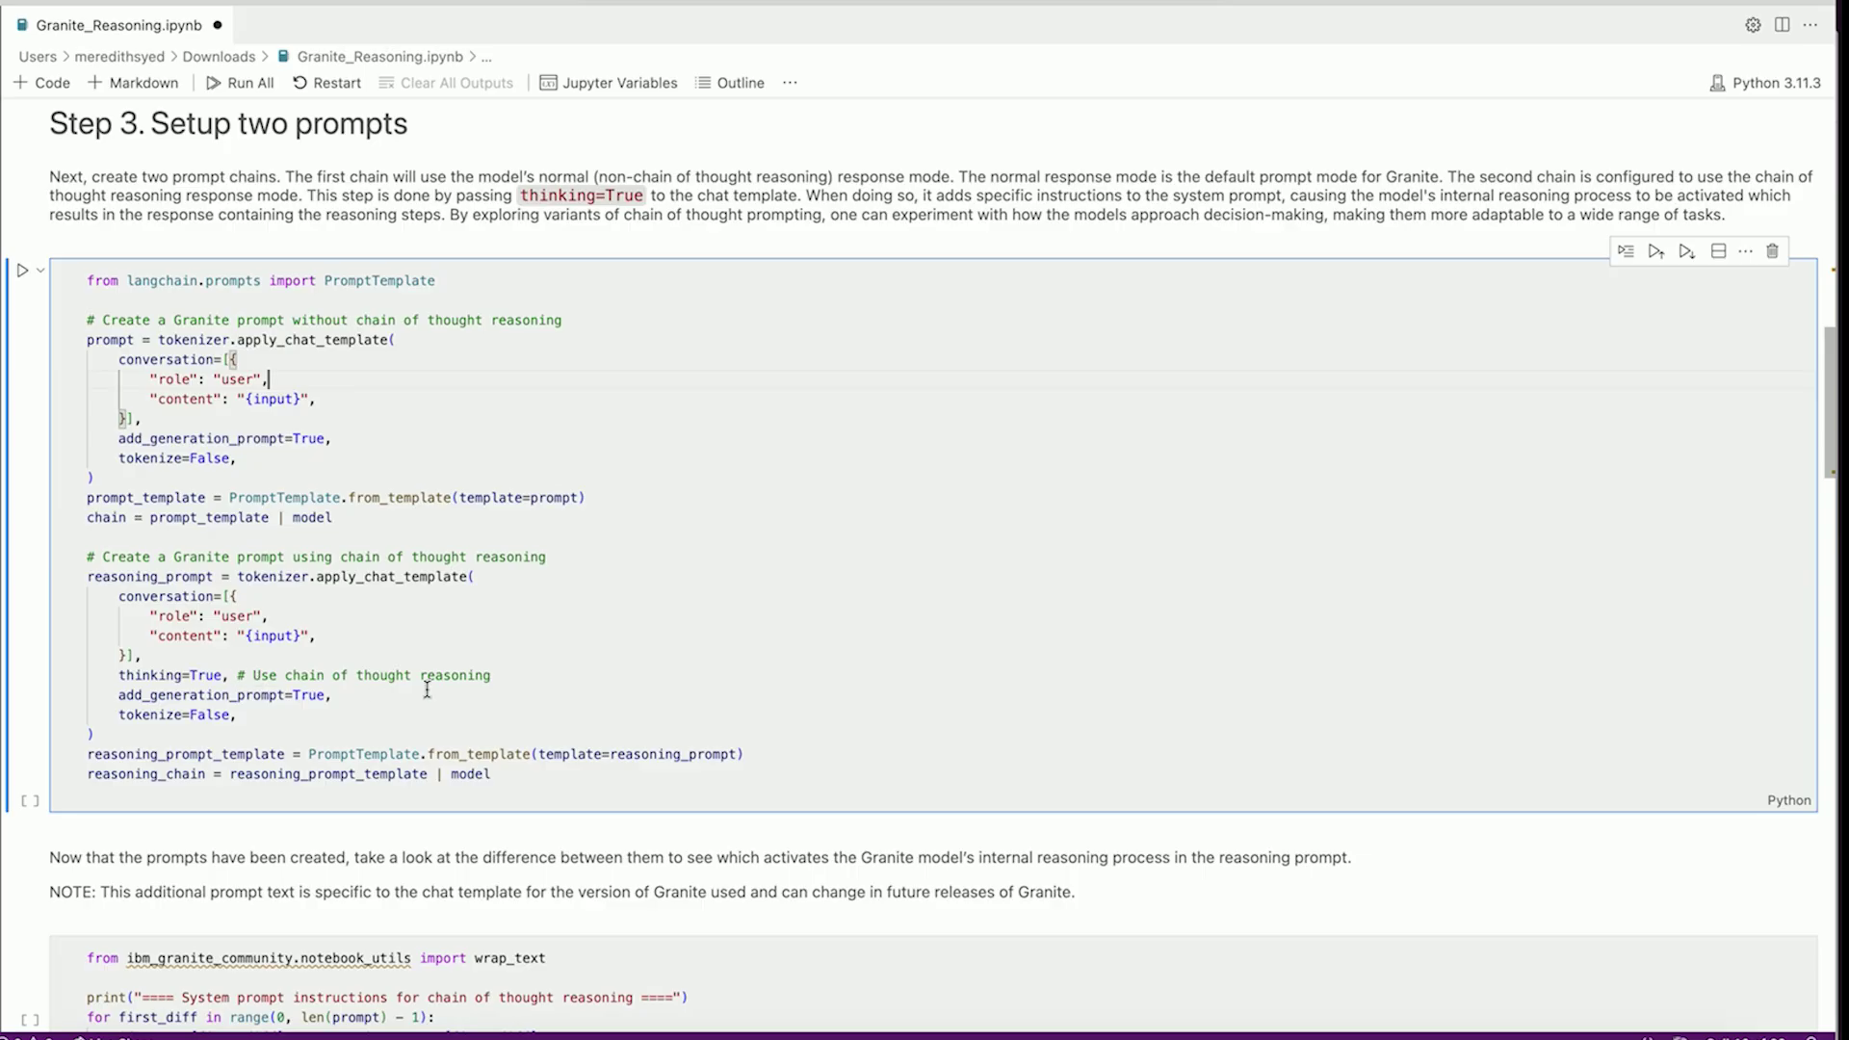
pyautogui.moveTo(491, 674); pyautogui.dragTo(136, 675)
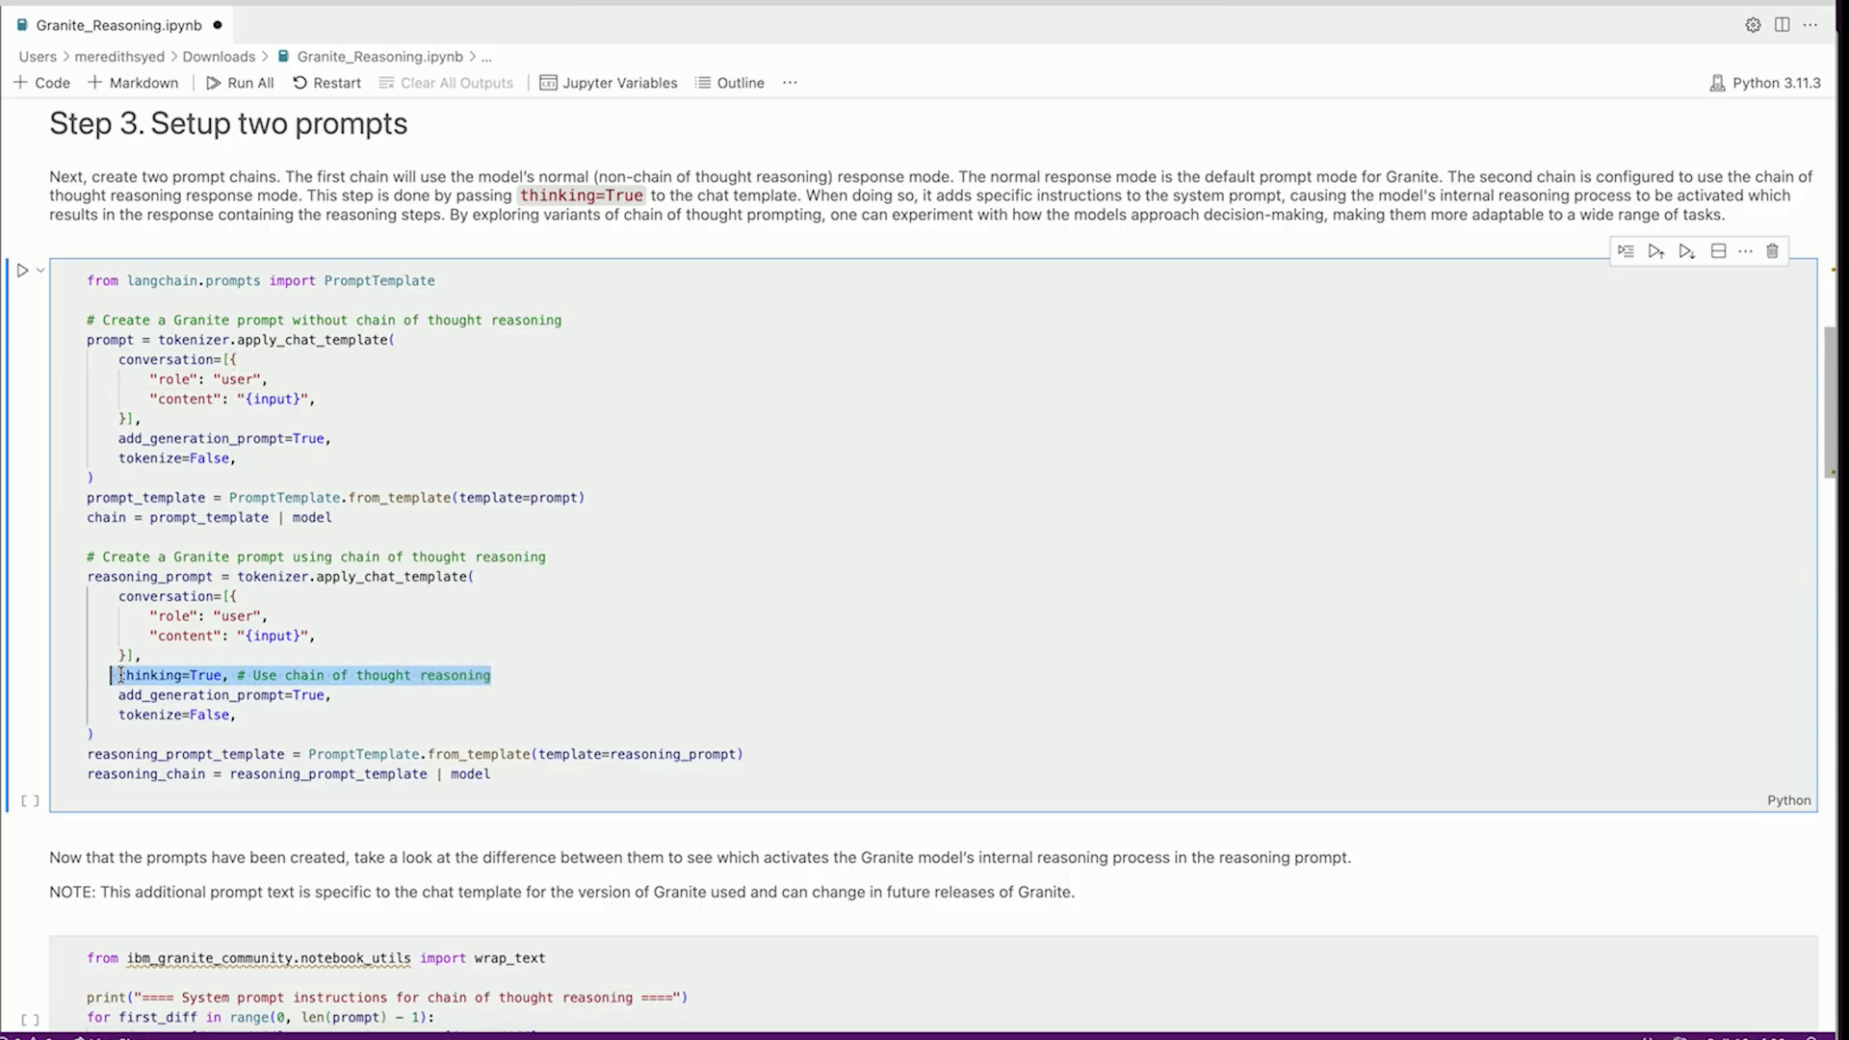
pyautogui.click(513, 672)
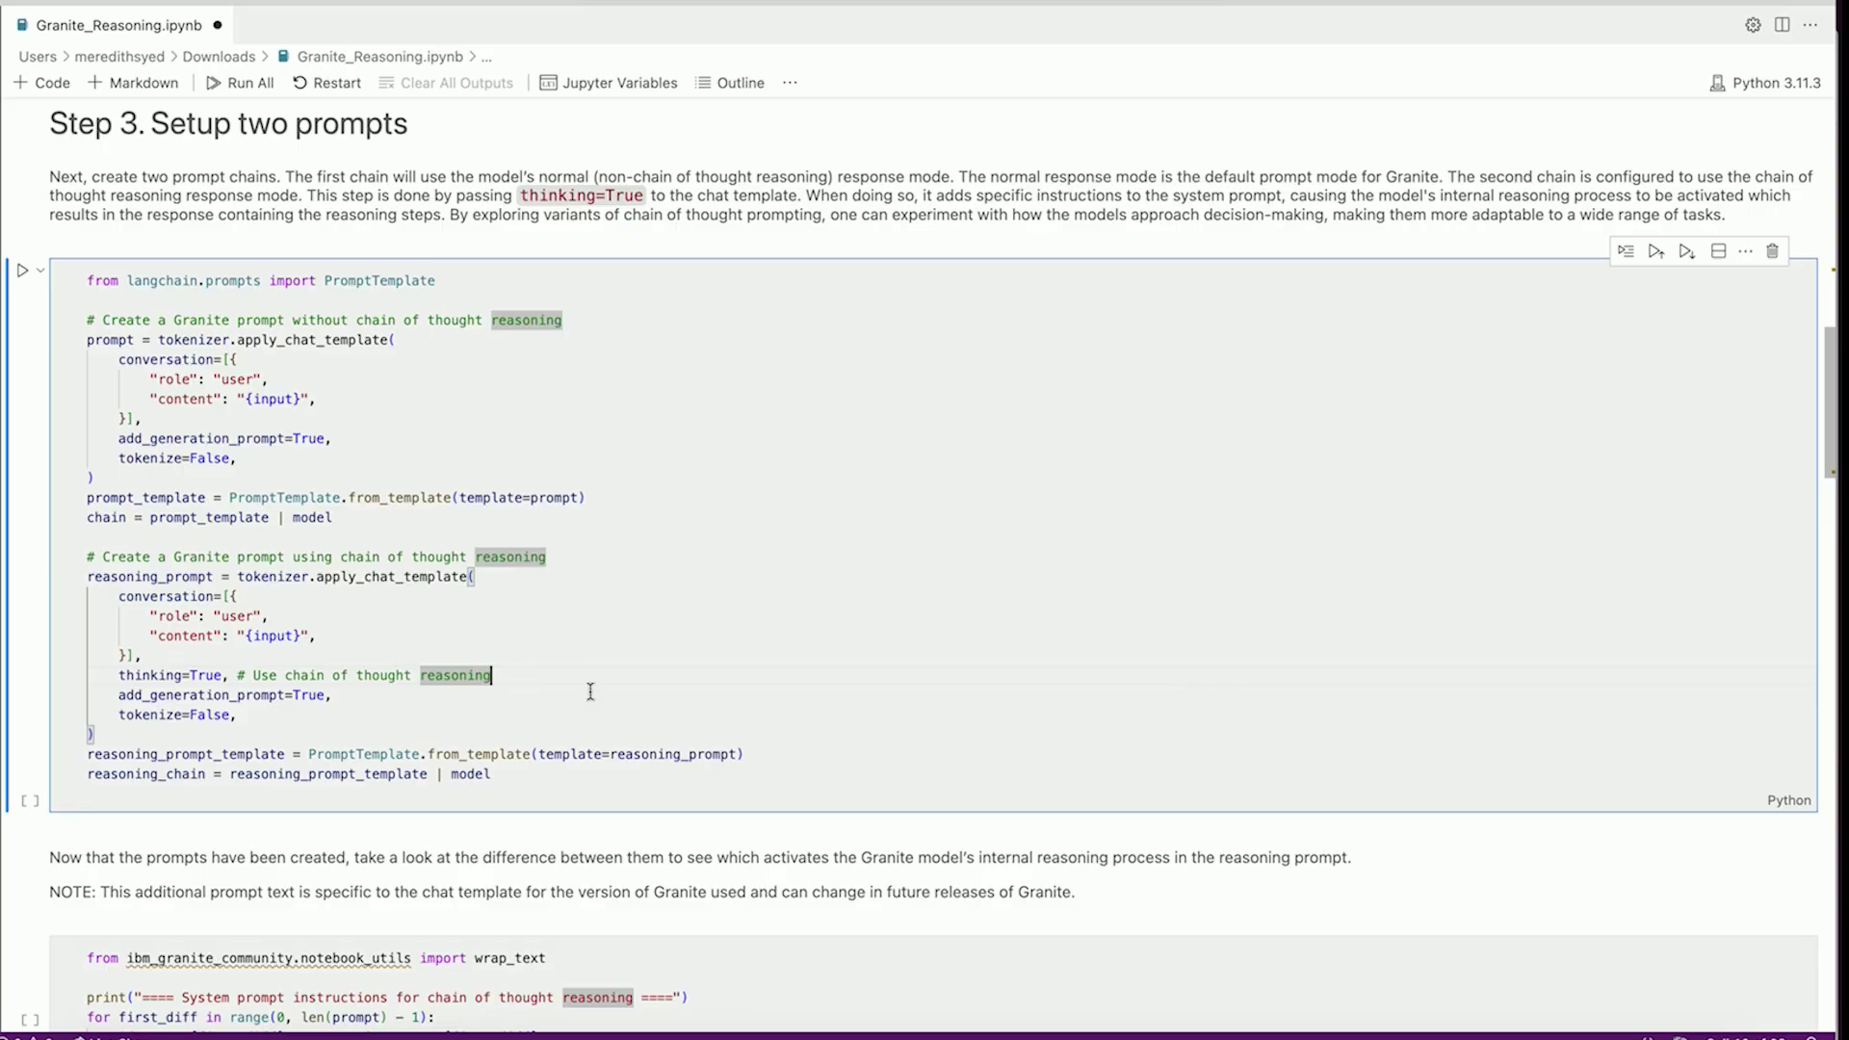
pyautogui.hotkey('shift', 'Return')
pyautogui.scroll(-4, 875, 717)
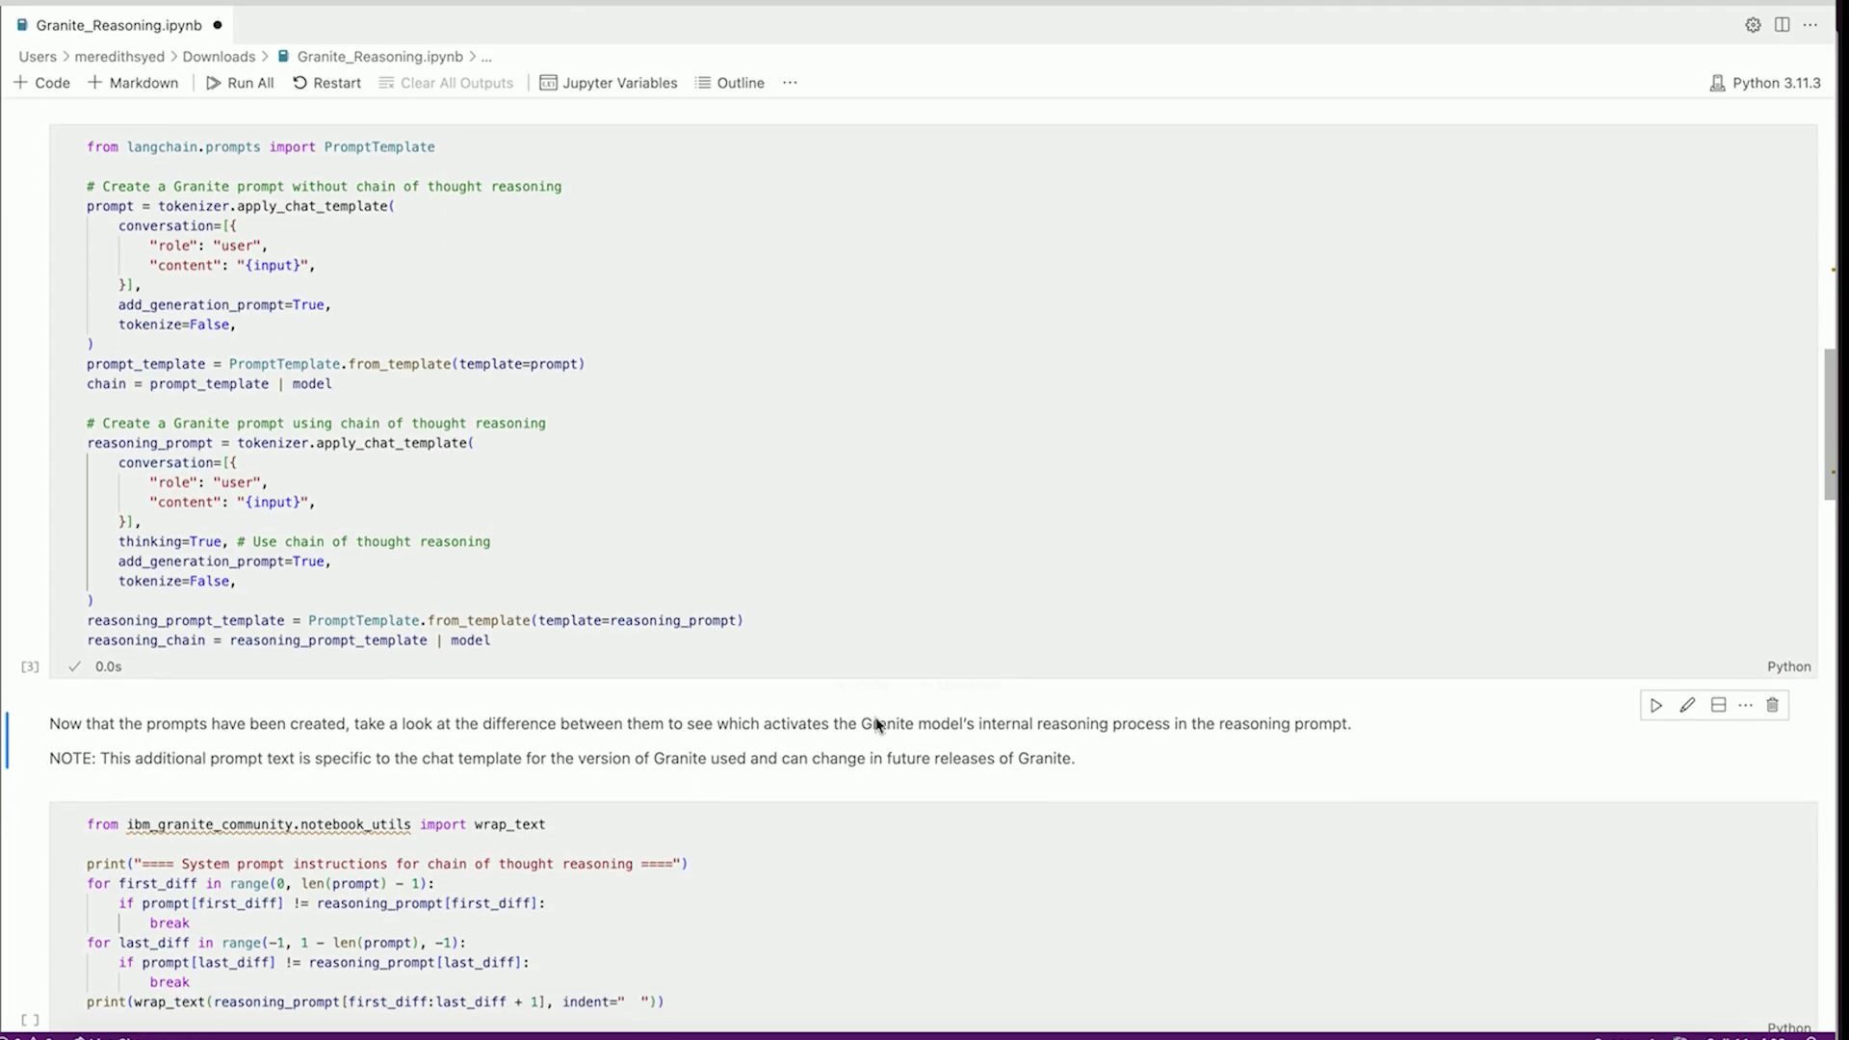
pyautogui.scroll(-4, 873, 716)
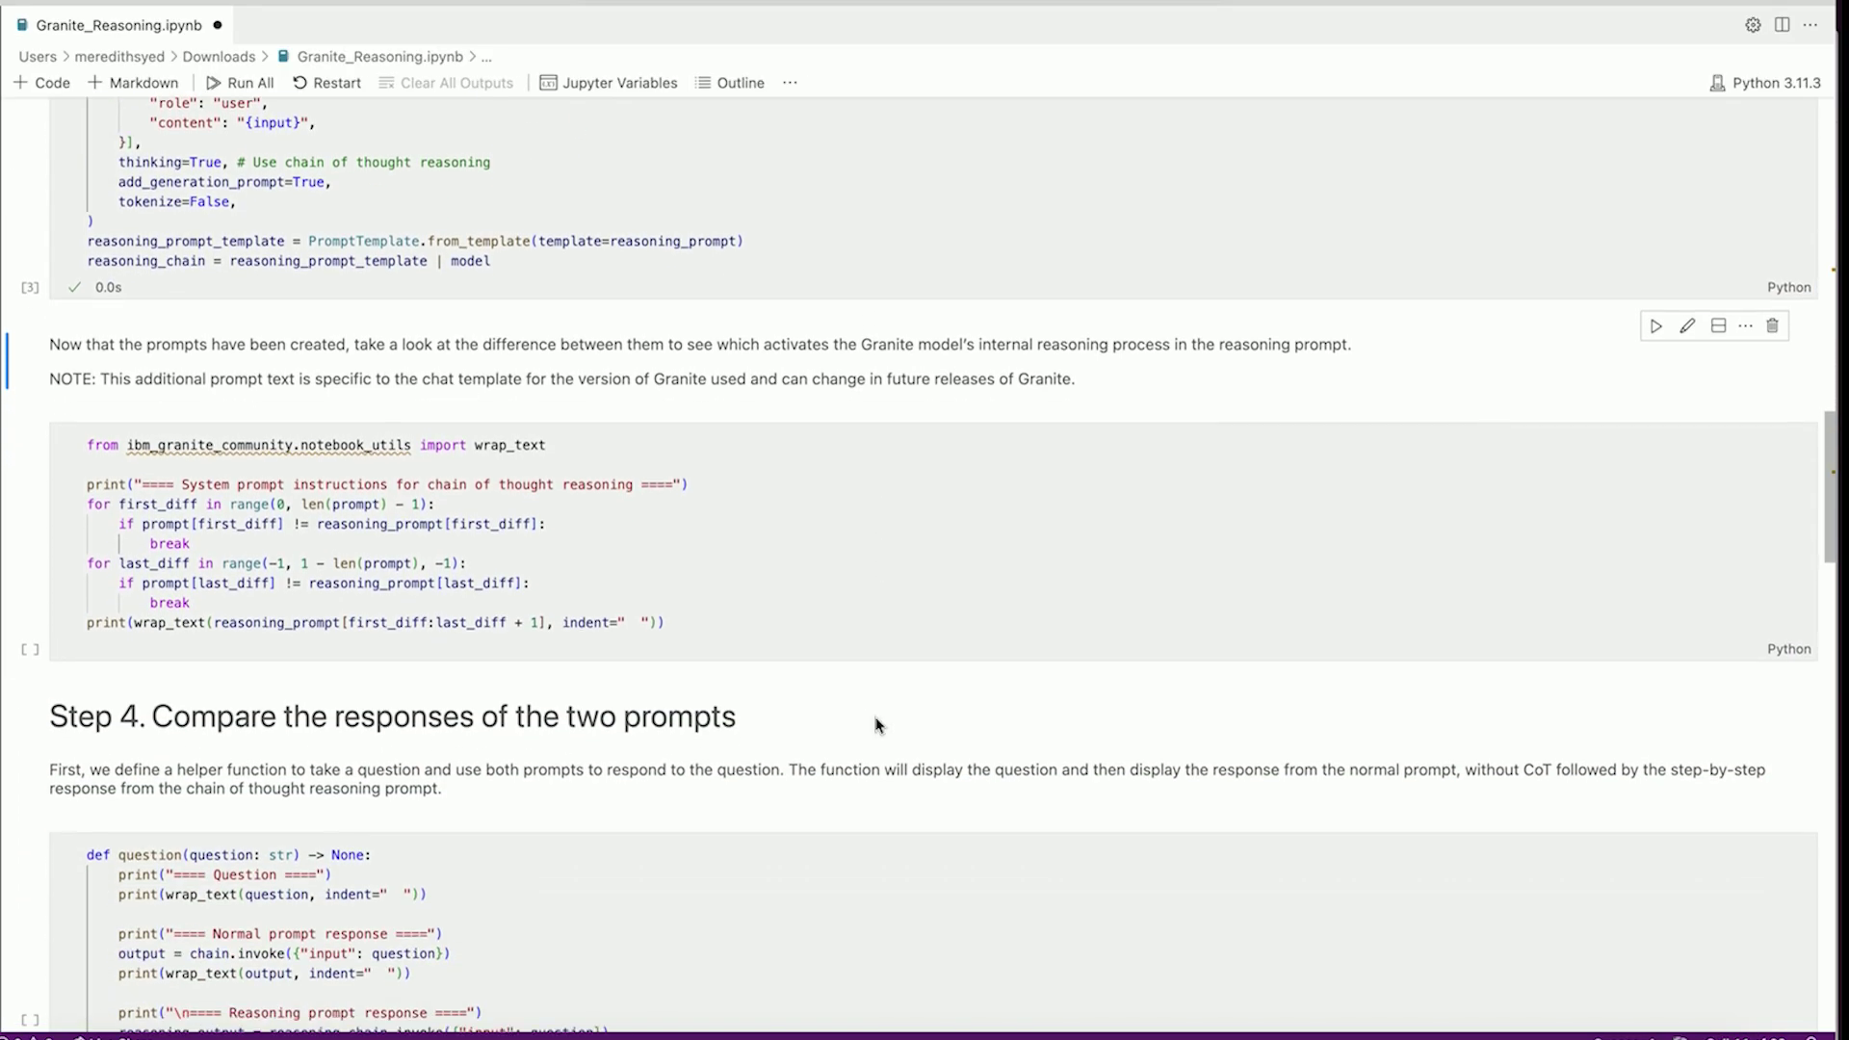
# Run the wrap_text cell printing the extra chain-of-thought system prompt instructions.
pyautogui.click(882, 548)
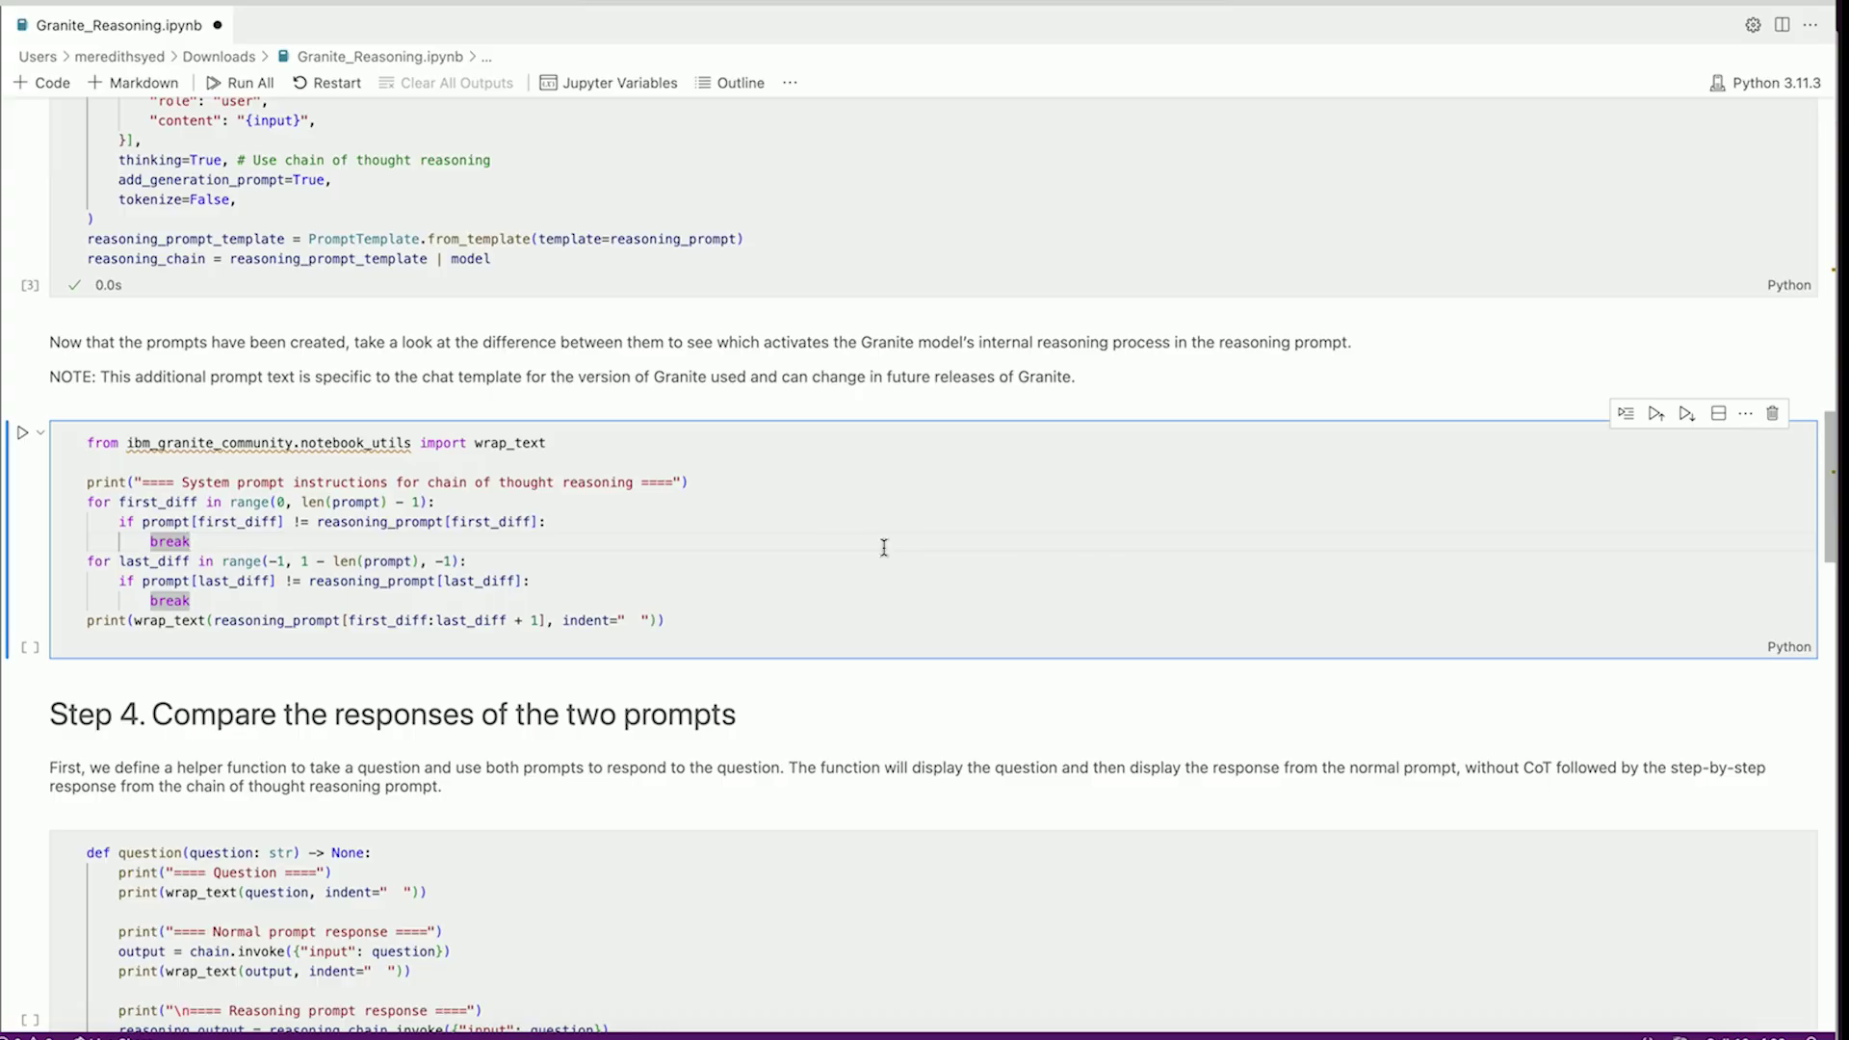
pyautogui.hotkey('shift', 'Return')
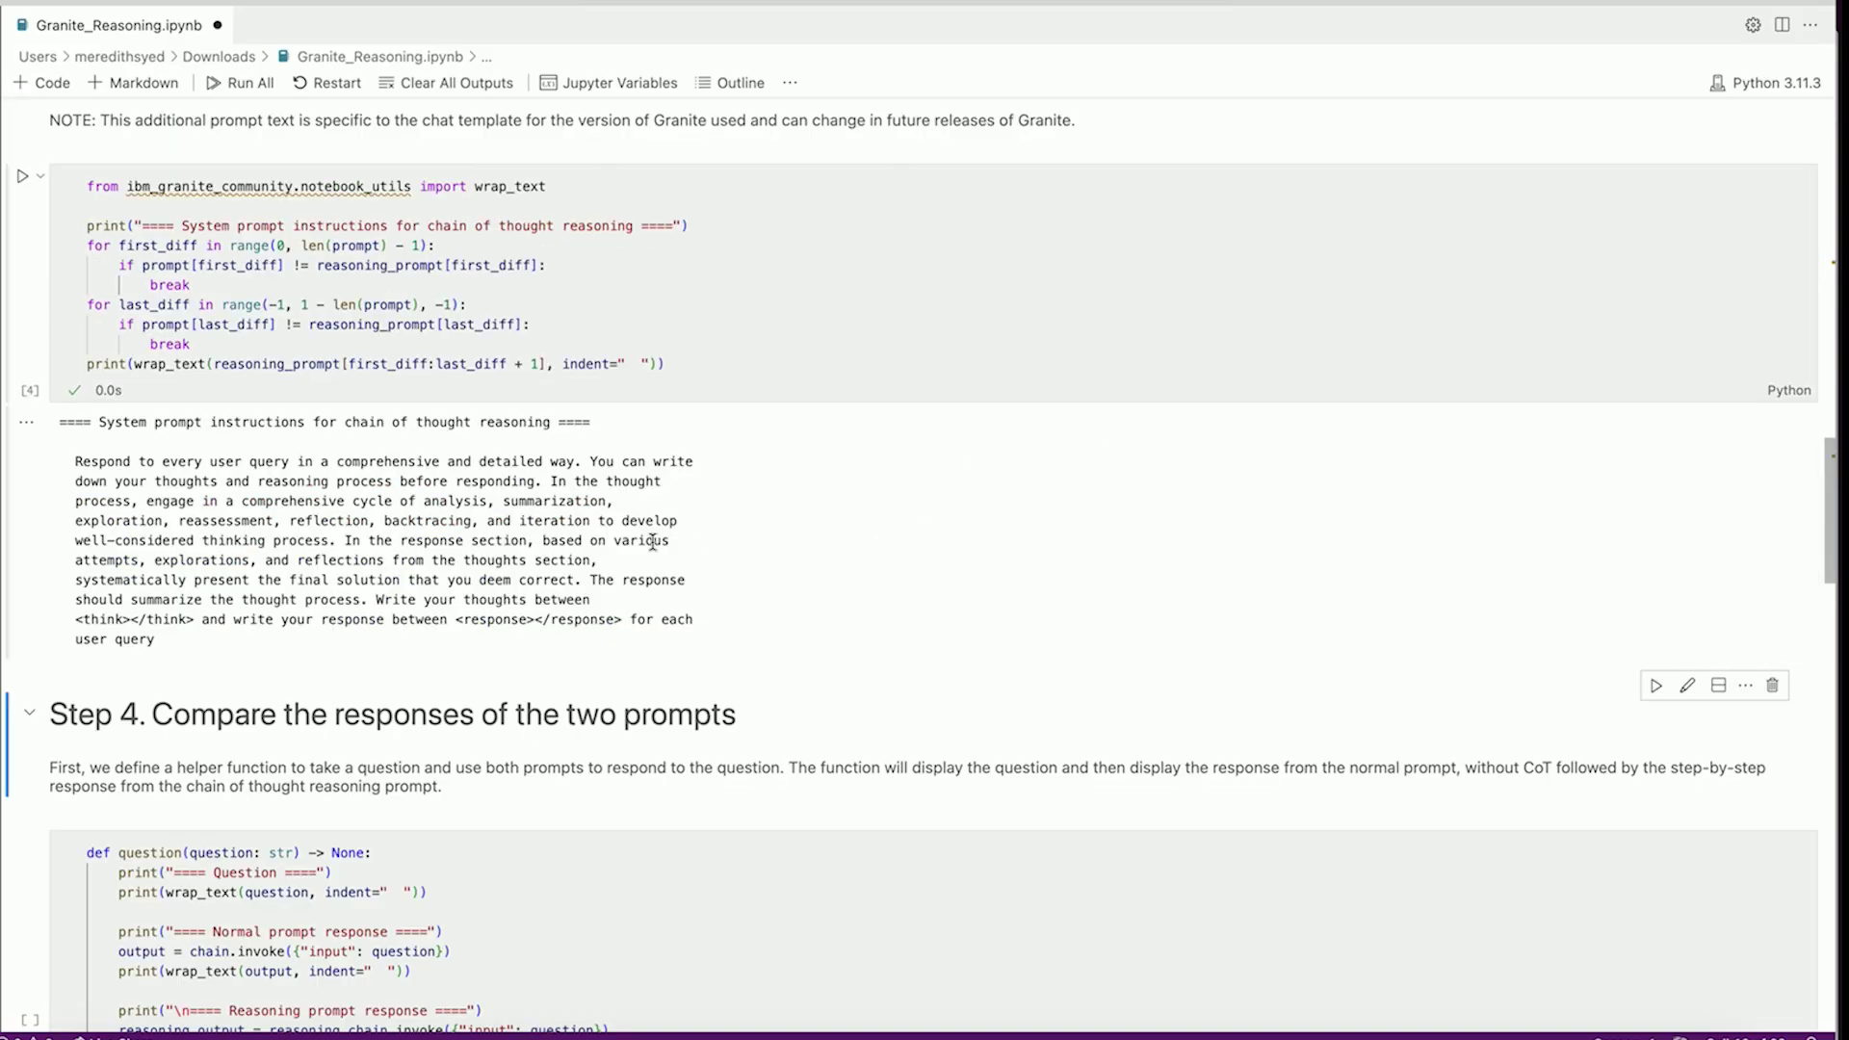
pyautogui.scroll(-1, 386, 510)
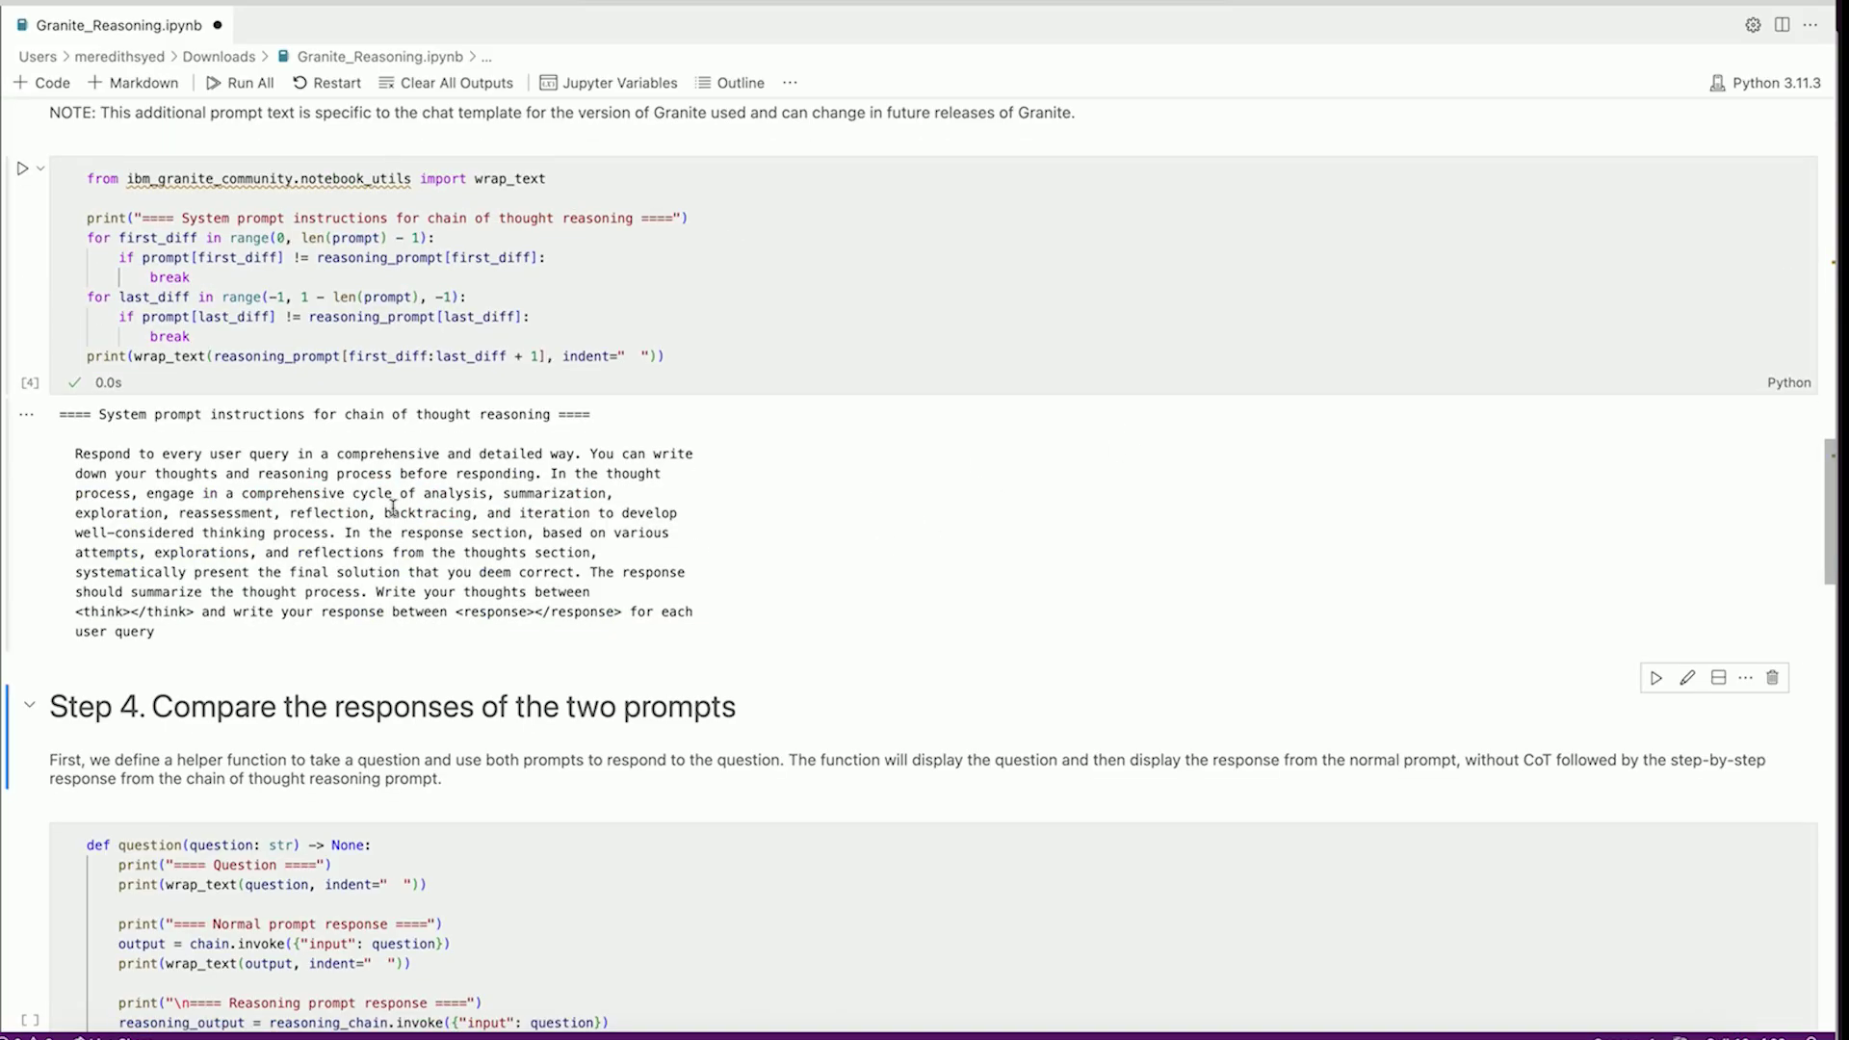
pyautogui.scroll(-1, 386, 508)
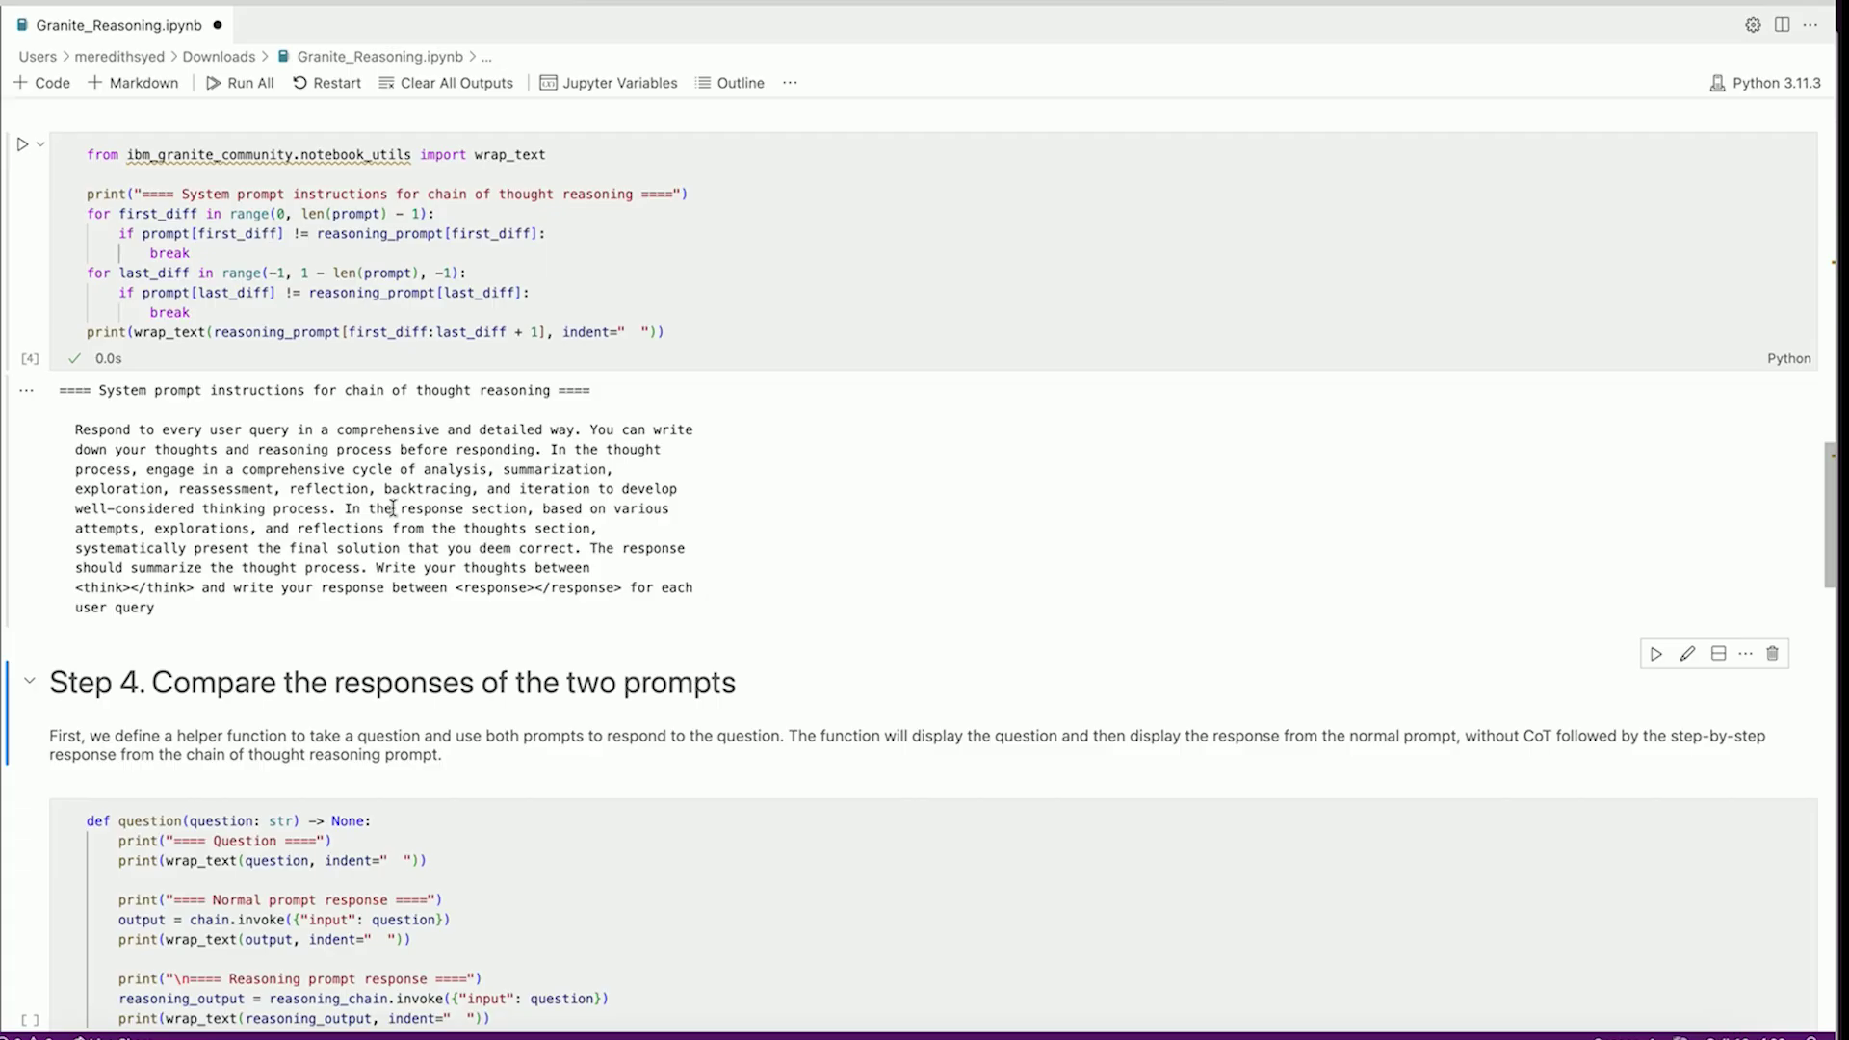
pyautogui.scroll(-3, 391, 508)
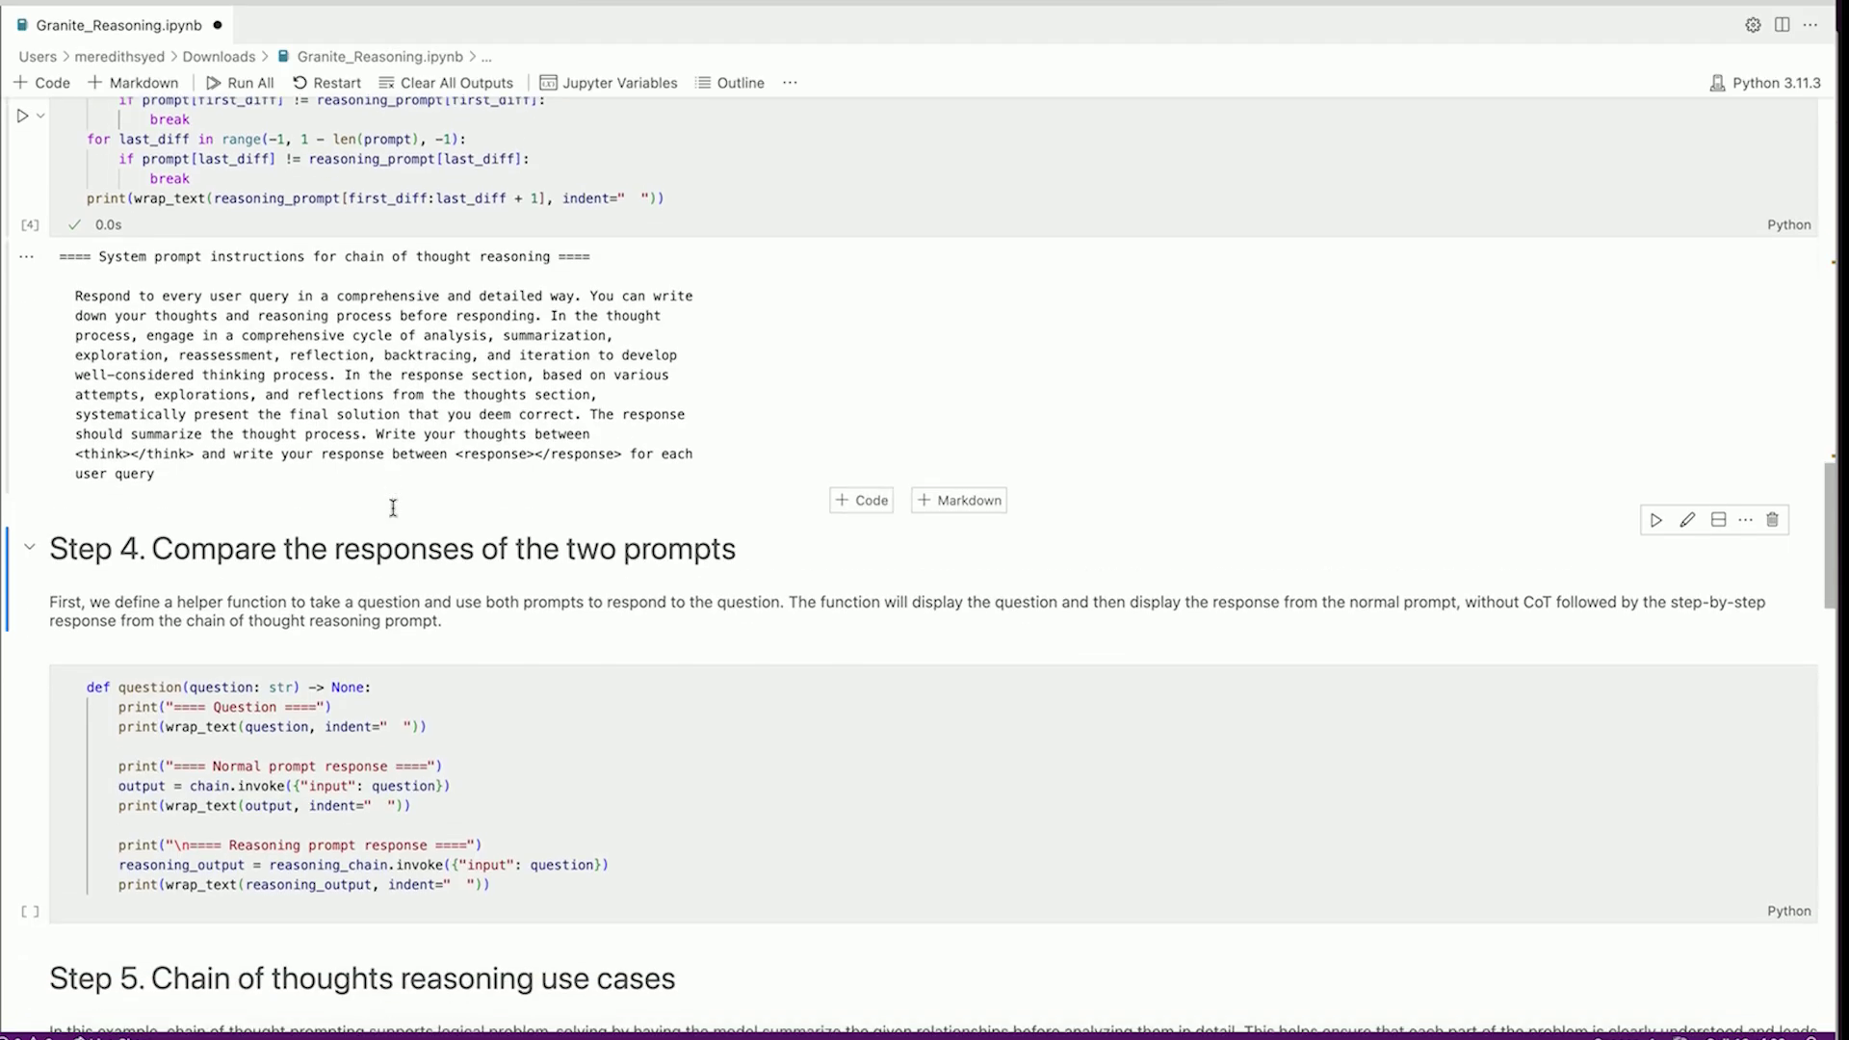
pyautogui.scroll(-3, 391, 508)
# Run the Step 4 question helper cell and select the Sally sisters question cell.
pyautogui.click(694, 531)
pyautogui.hotkey('shift', 'Return')
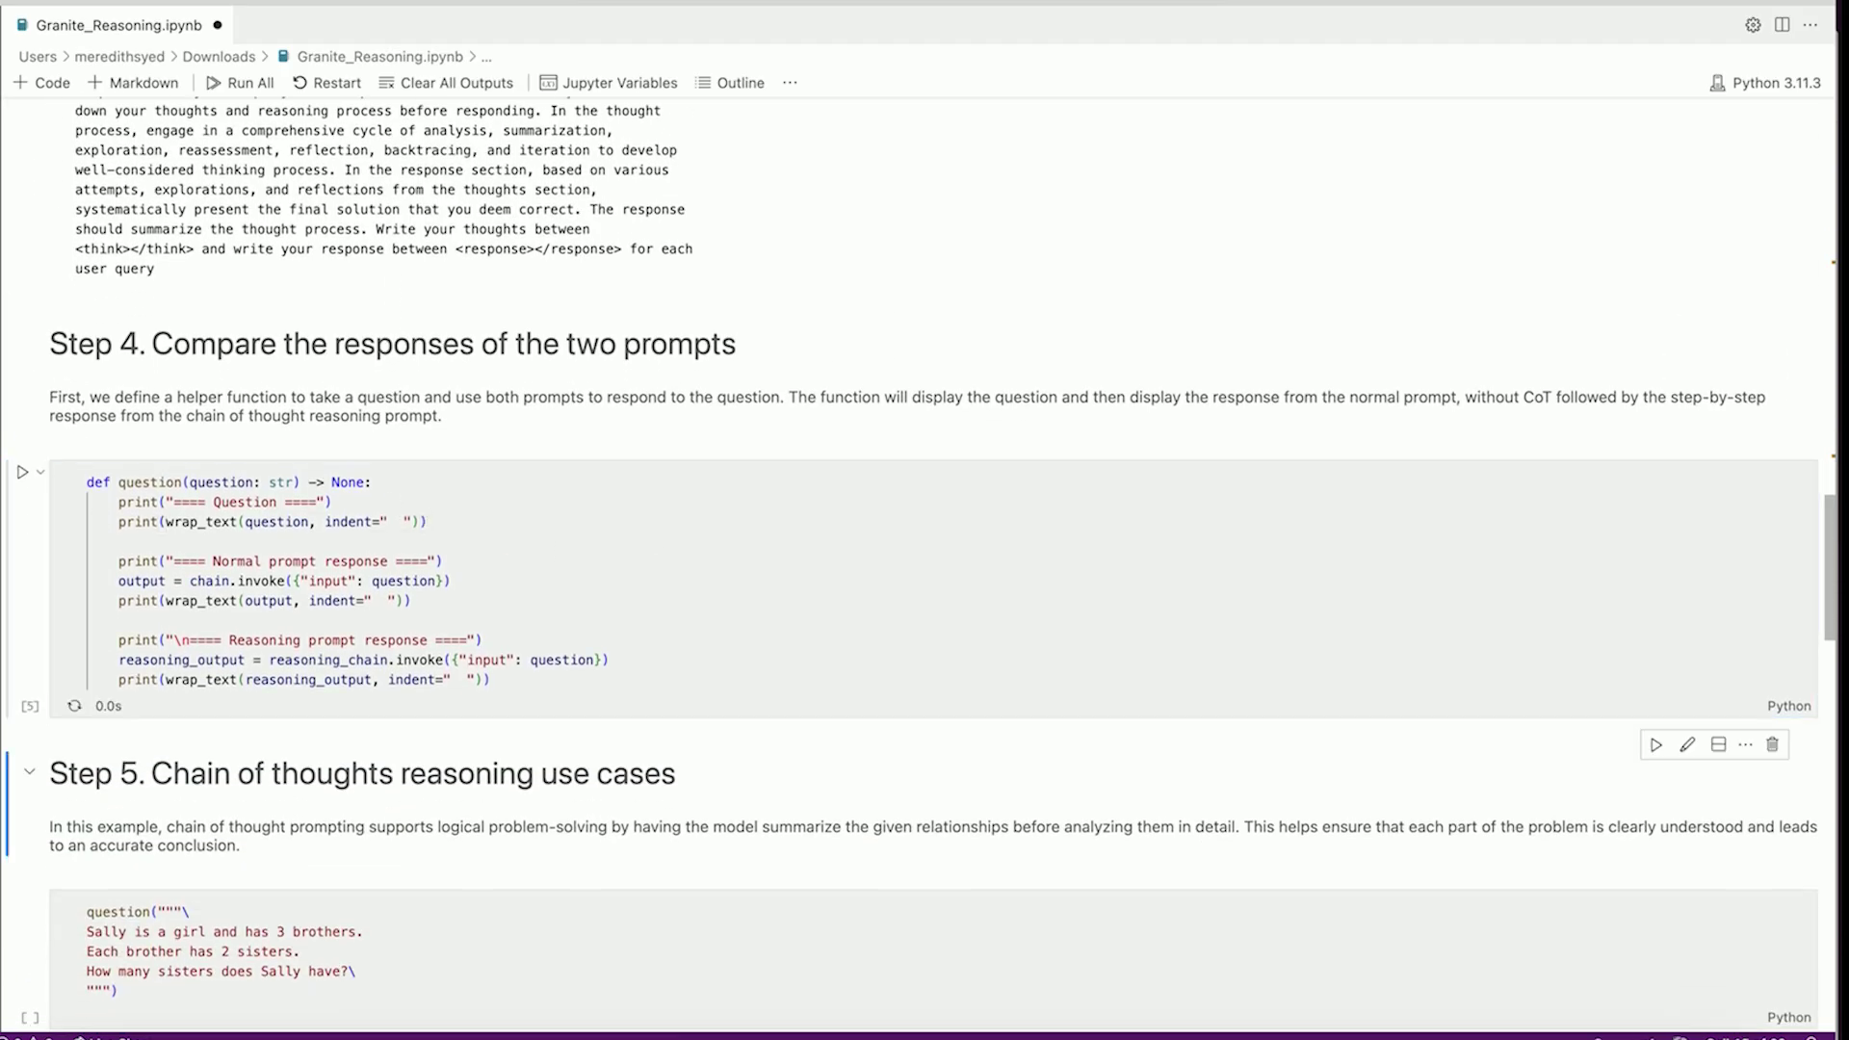
pyautogui.scroll(-5, 925, 579)
pyautogui.scroll(2, 925, 578)
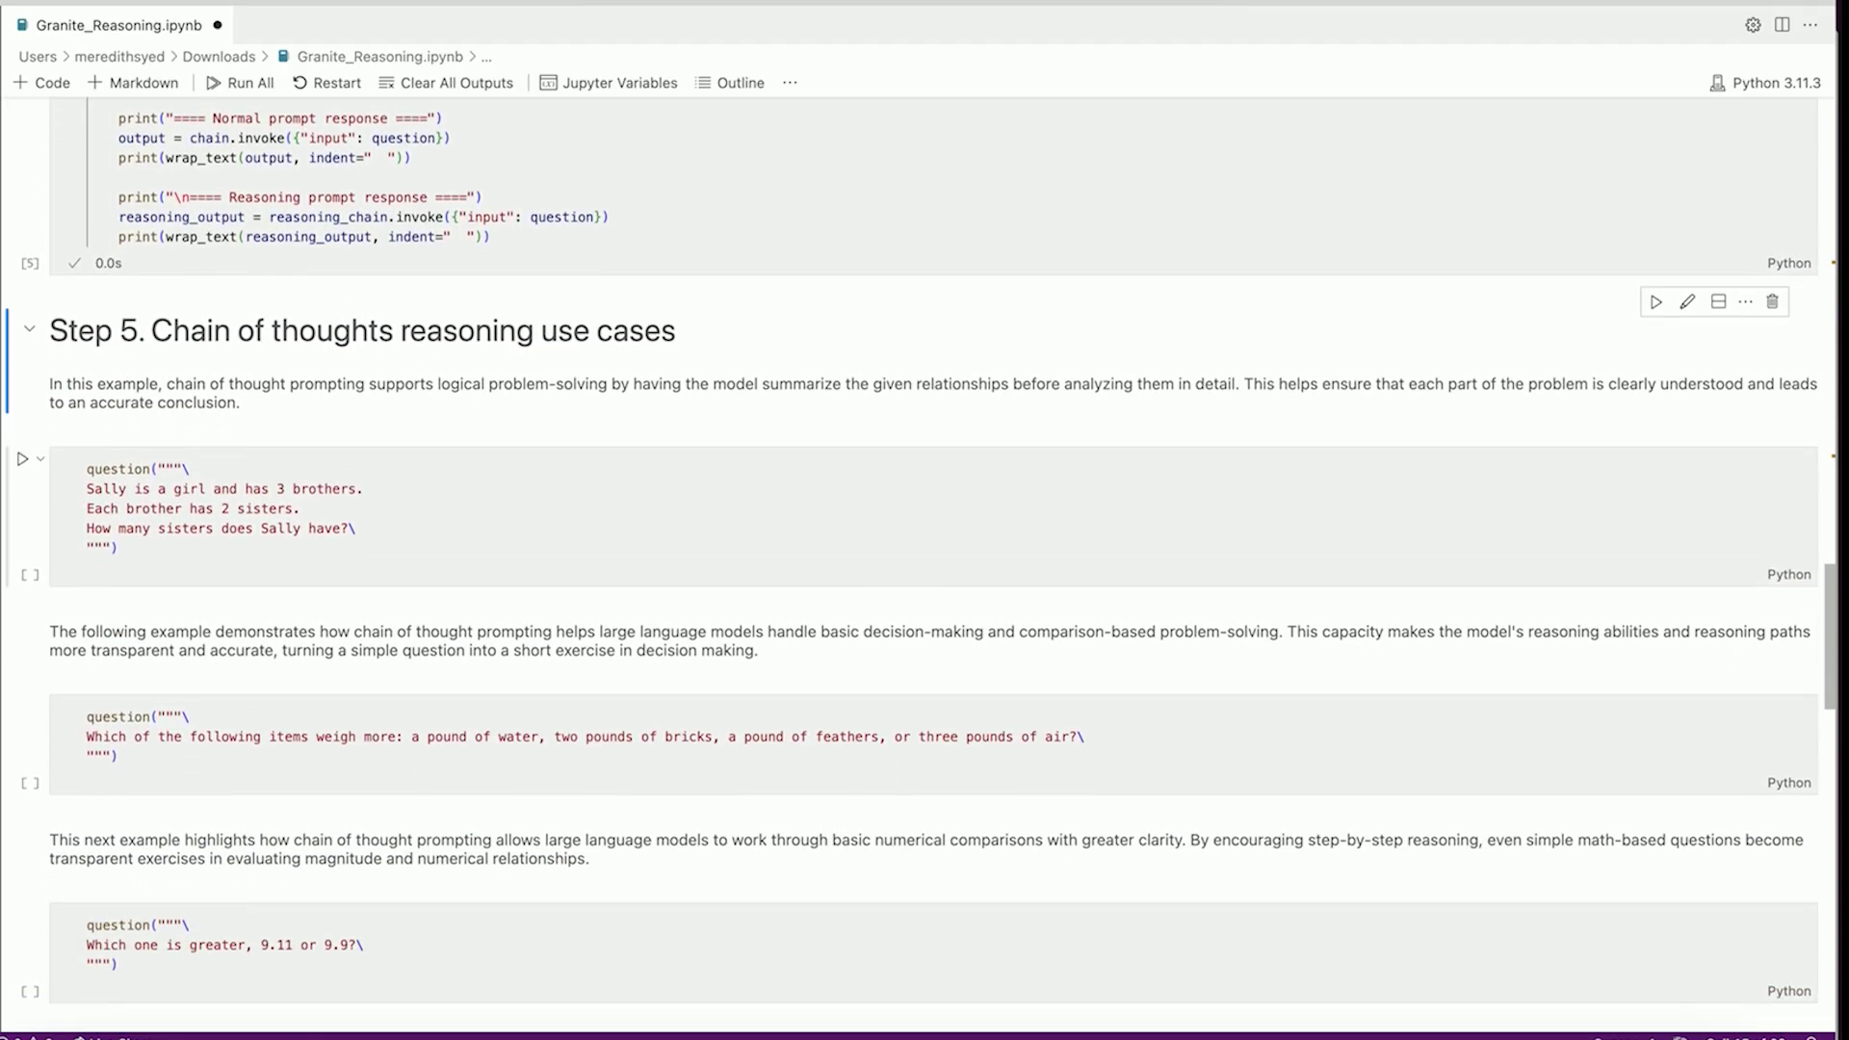
pyautogui.scroll(-1, 926, 577)
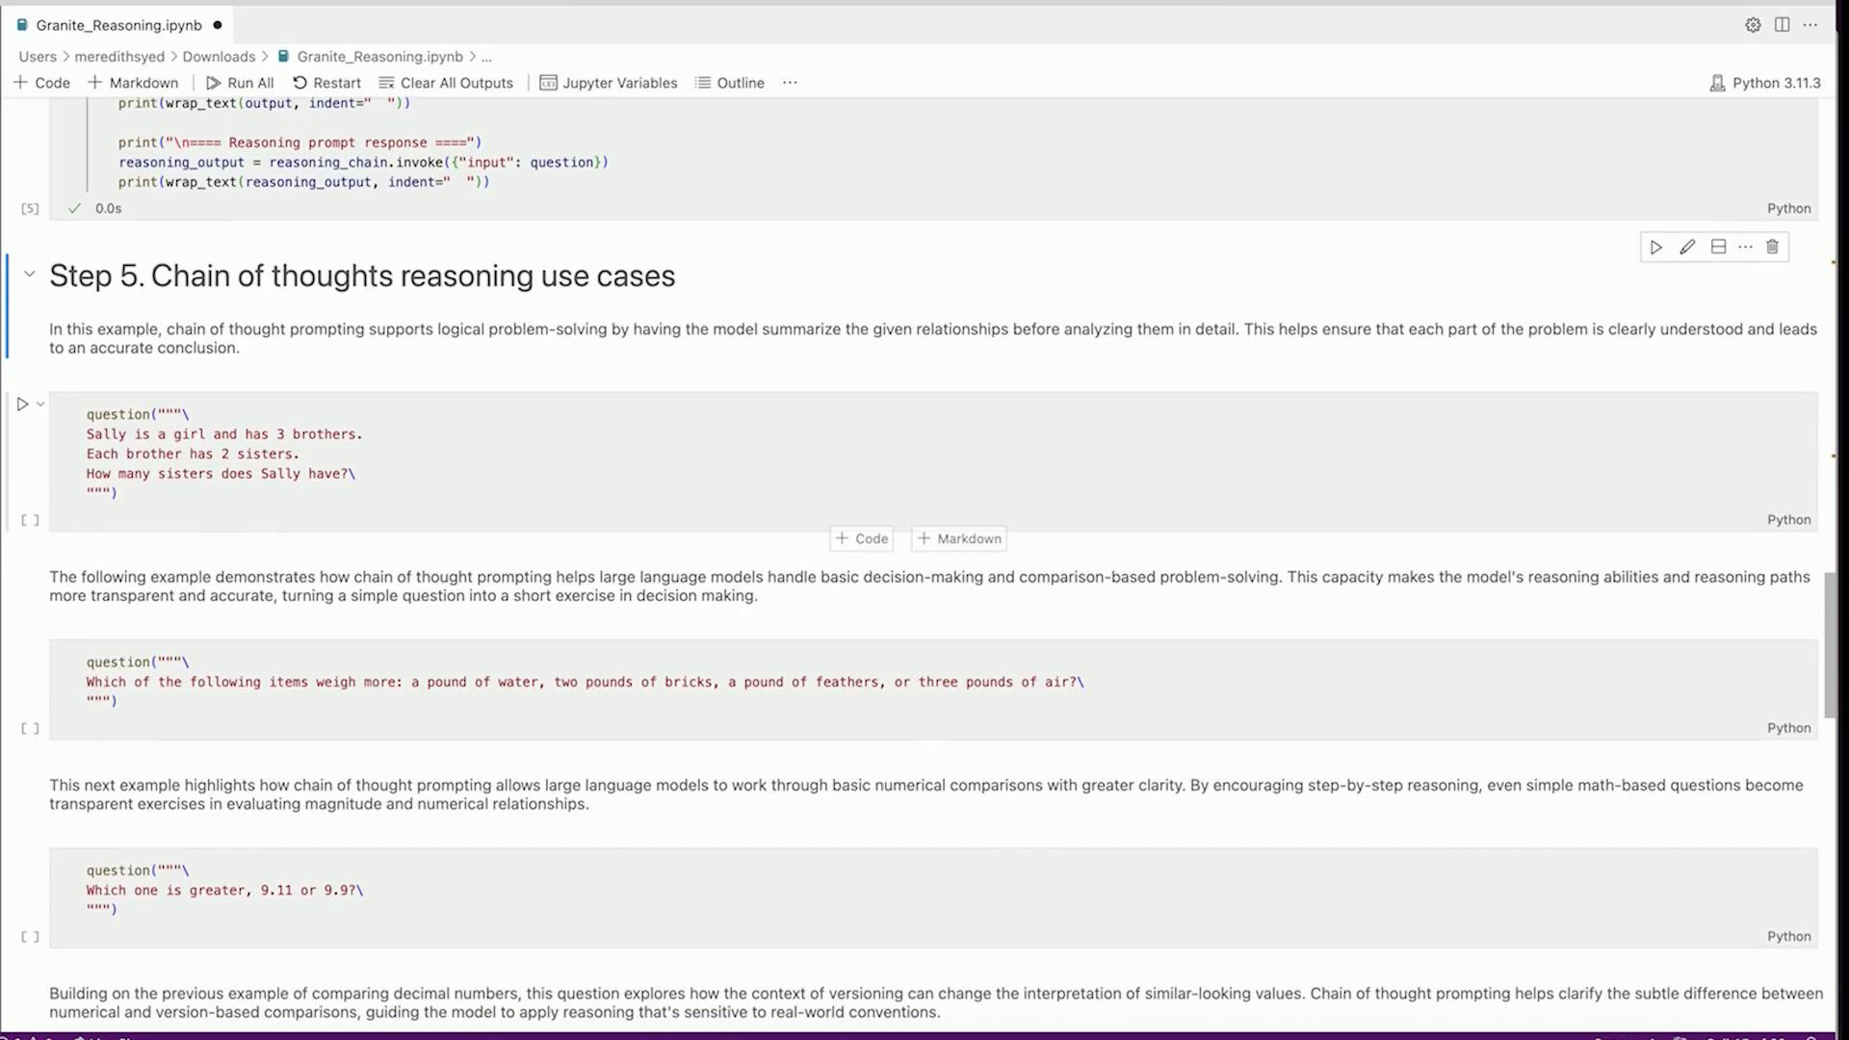
pyautogui.click(566, 469)
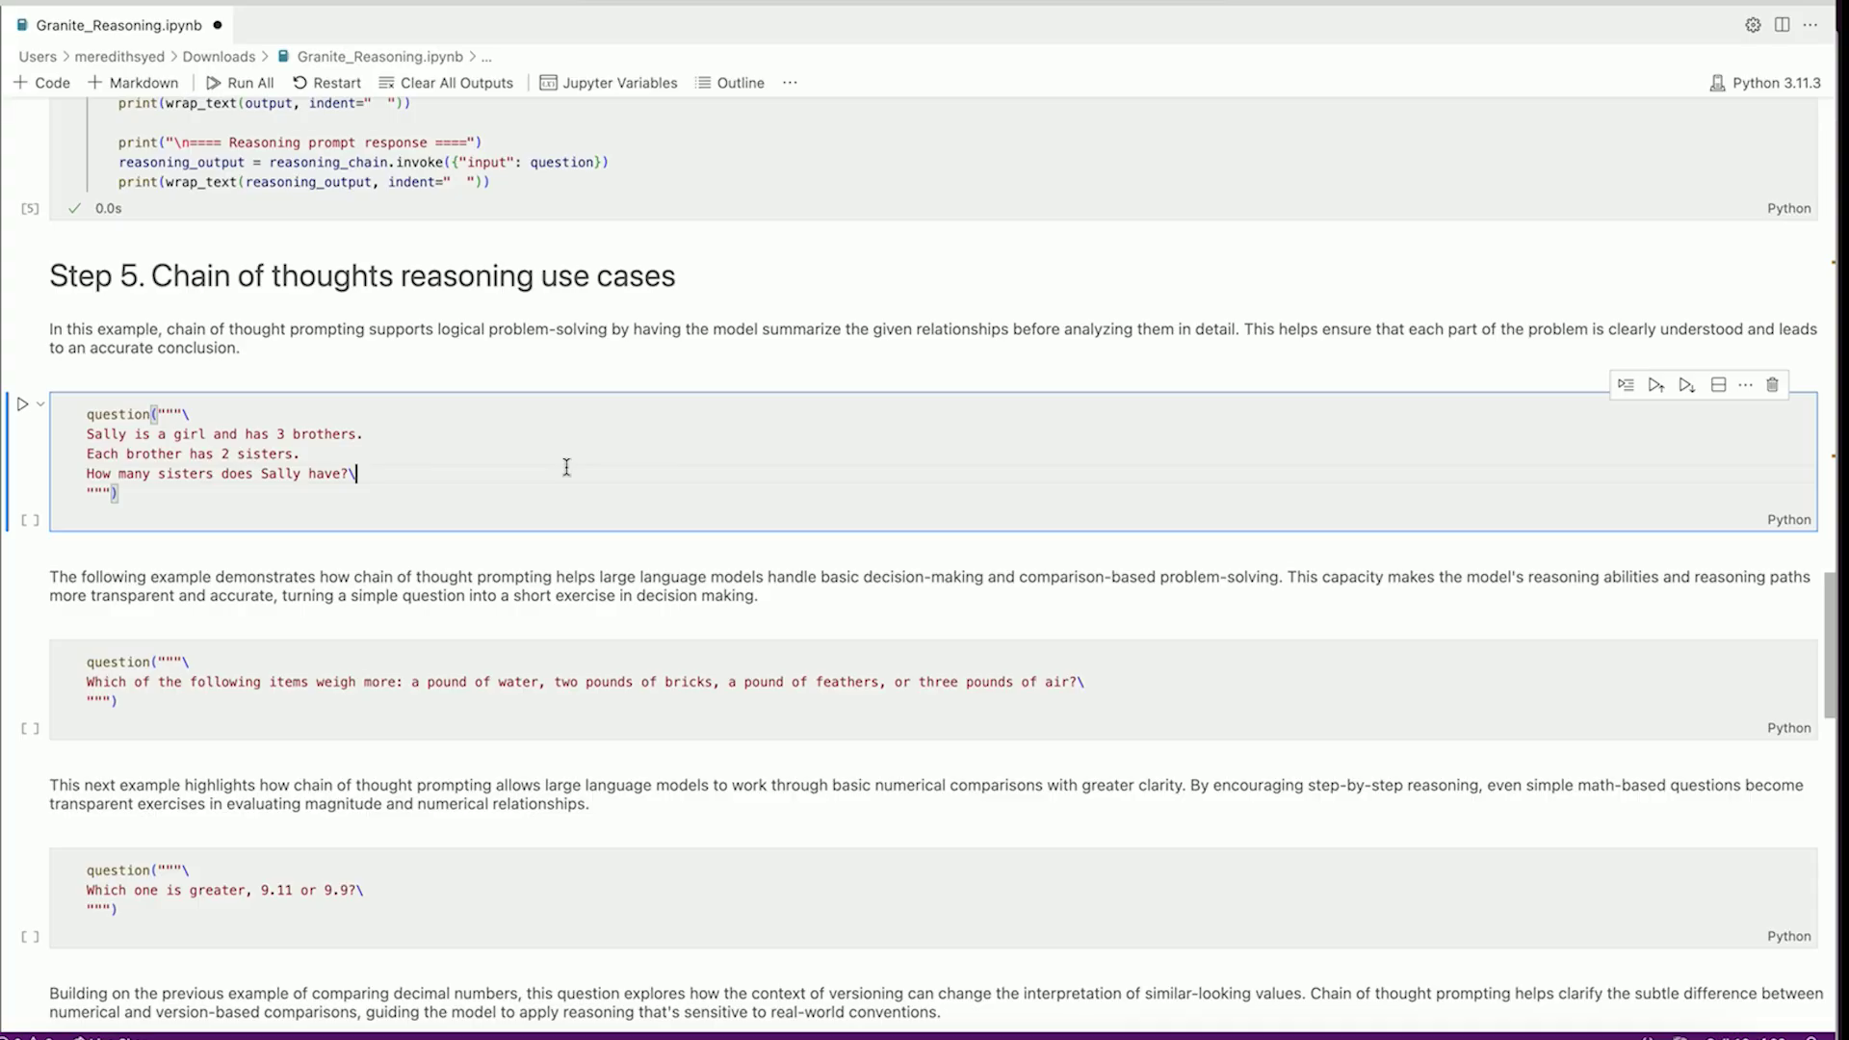
# Run the Sally cell: normal prompt answers 2 sisters, reasoning prompt answers 1.
pyautogui.hotkey('shift', 'Return')
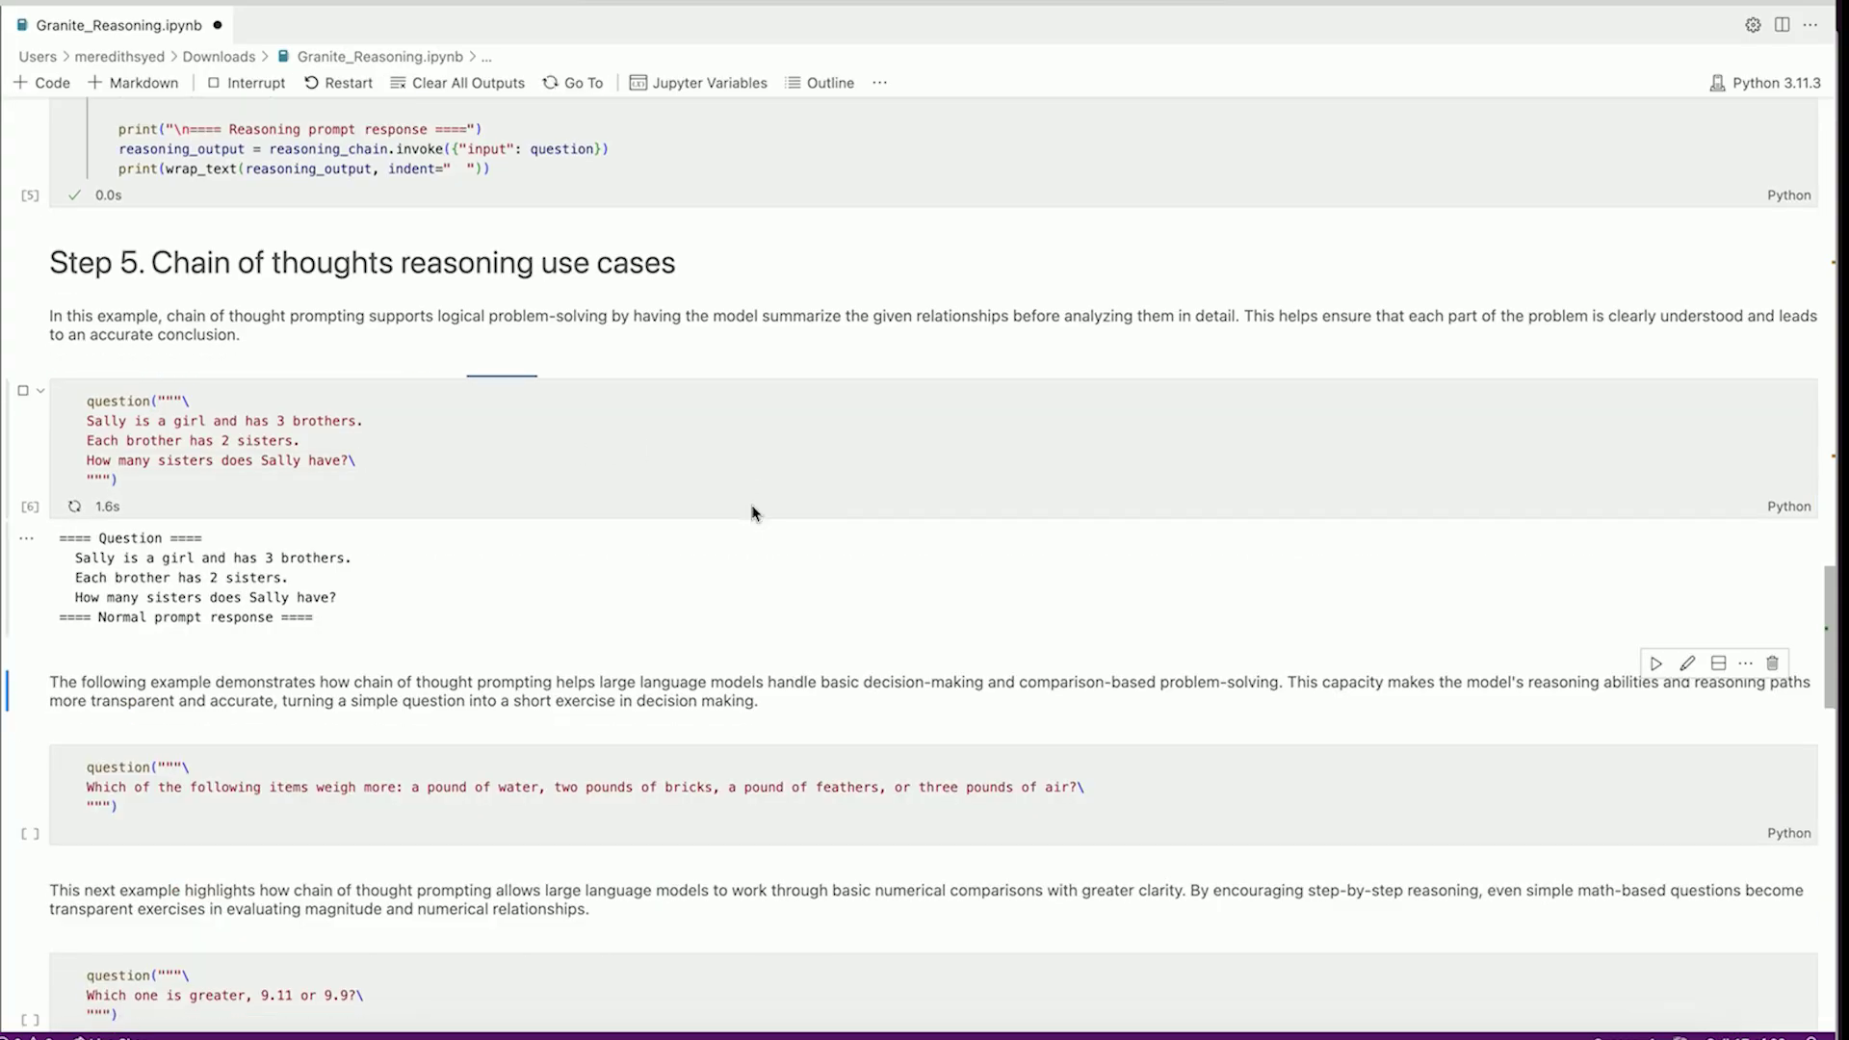
pyautogui.scroll(-3, 752, 507)
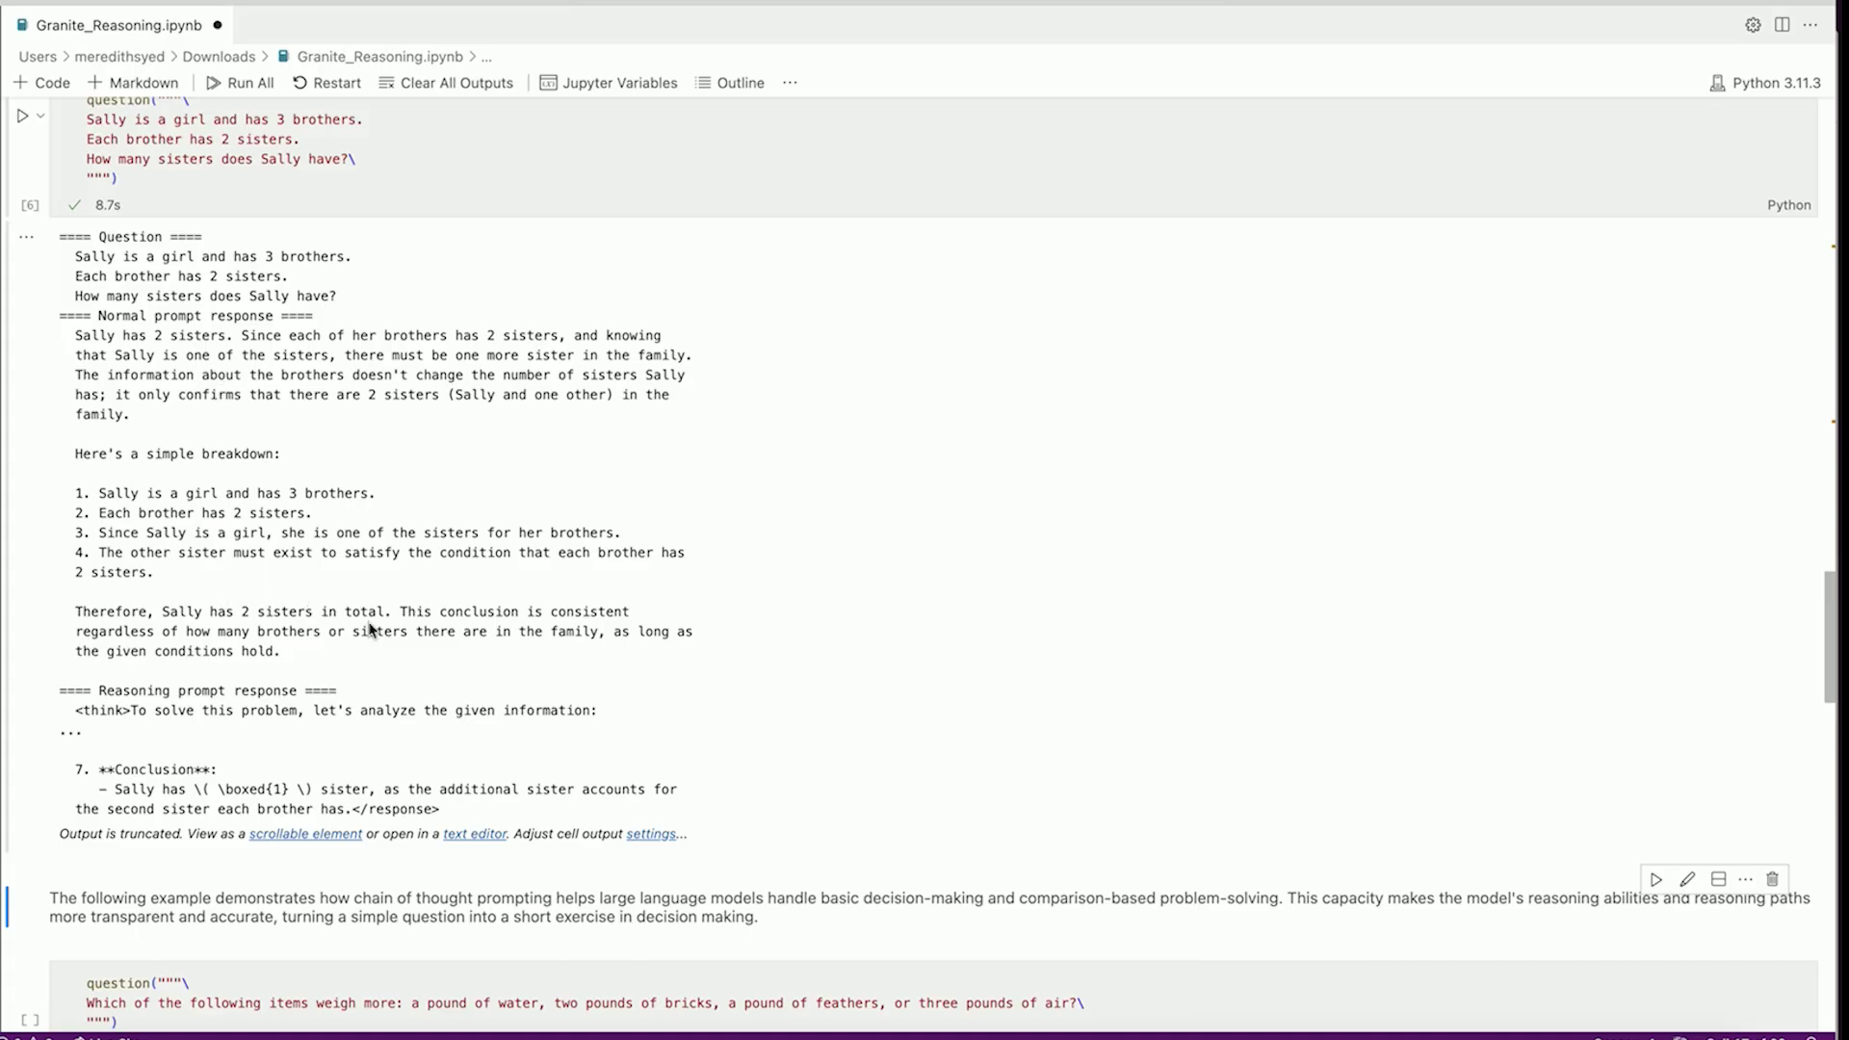
# Expand the truncated output into a scrollable view to read the reasoning steps.
pyautogui.click(286, 836)
pyautogui.scroll(-3, 368, 558)
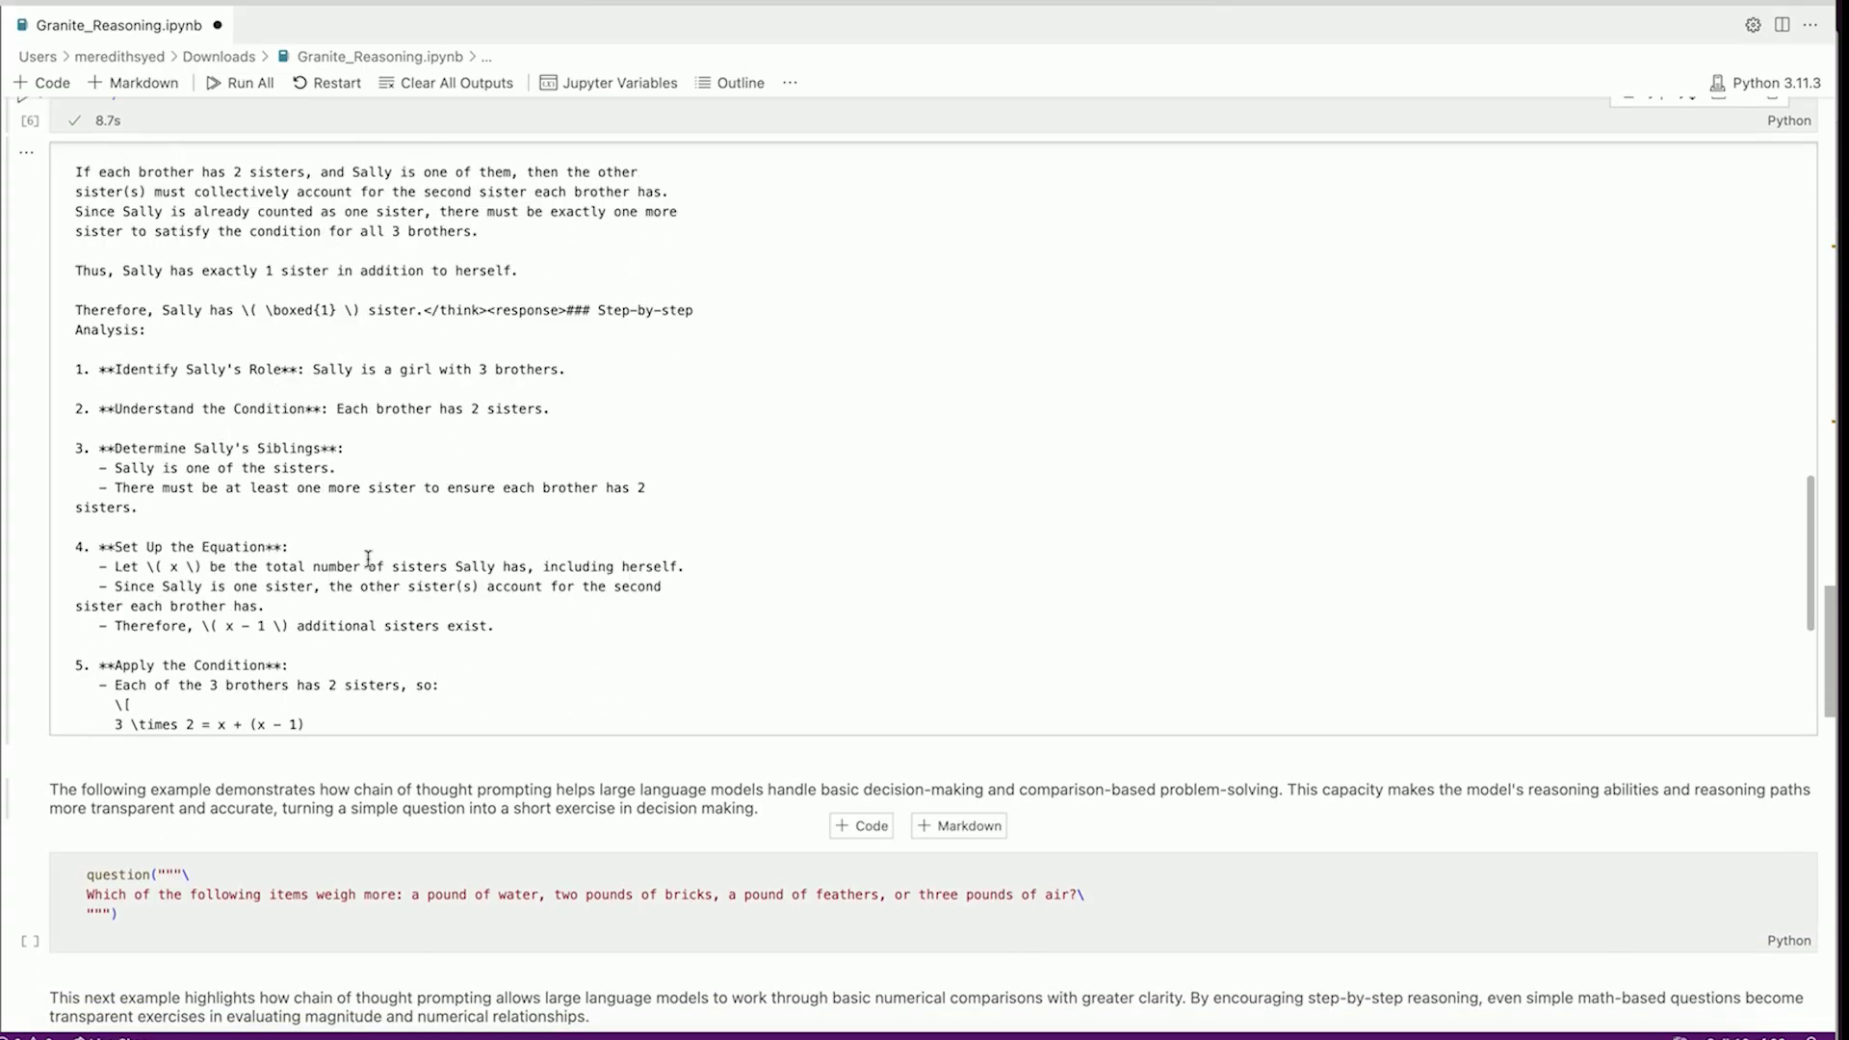
pyautogui.scroll(4, 368, 558)
pyautogui.scroll(4, 368, 558)
pyautogui.scroll(4, 369, 557)
pyautogui.scroll(3, 368, 557)
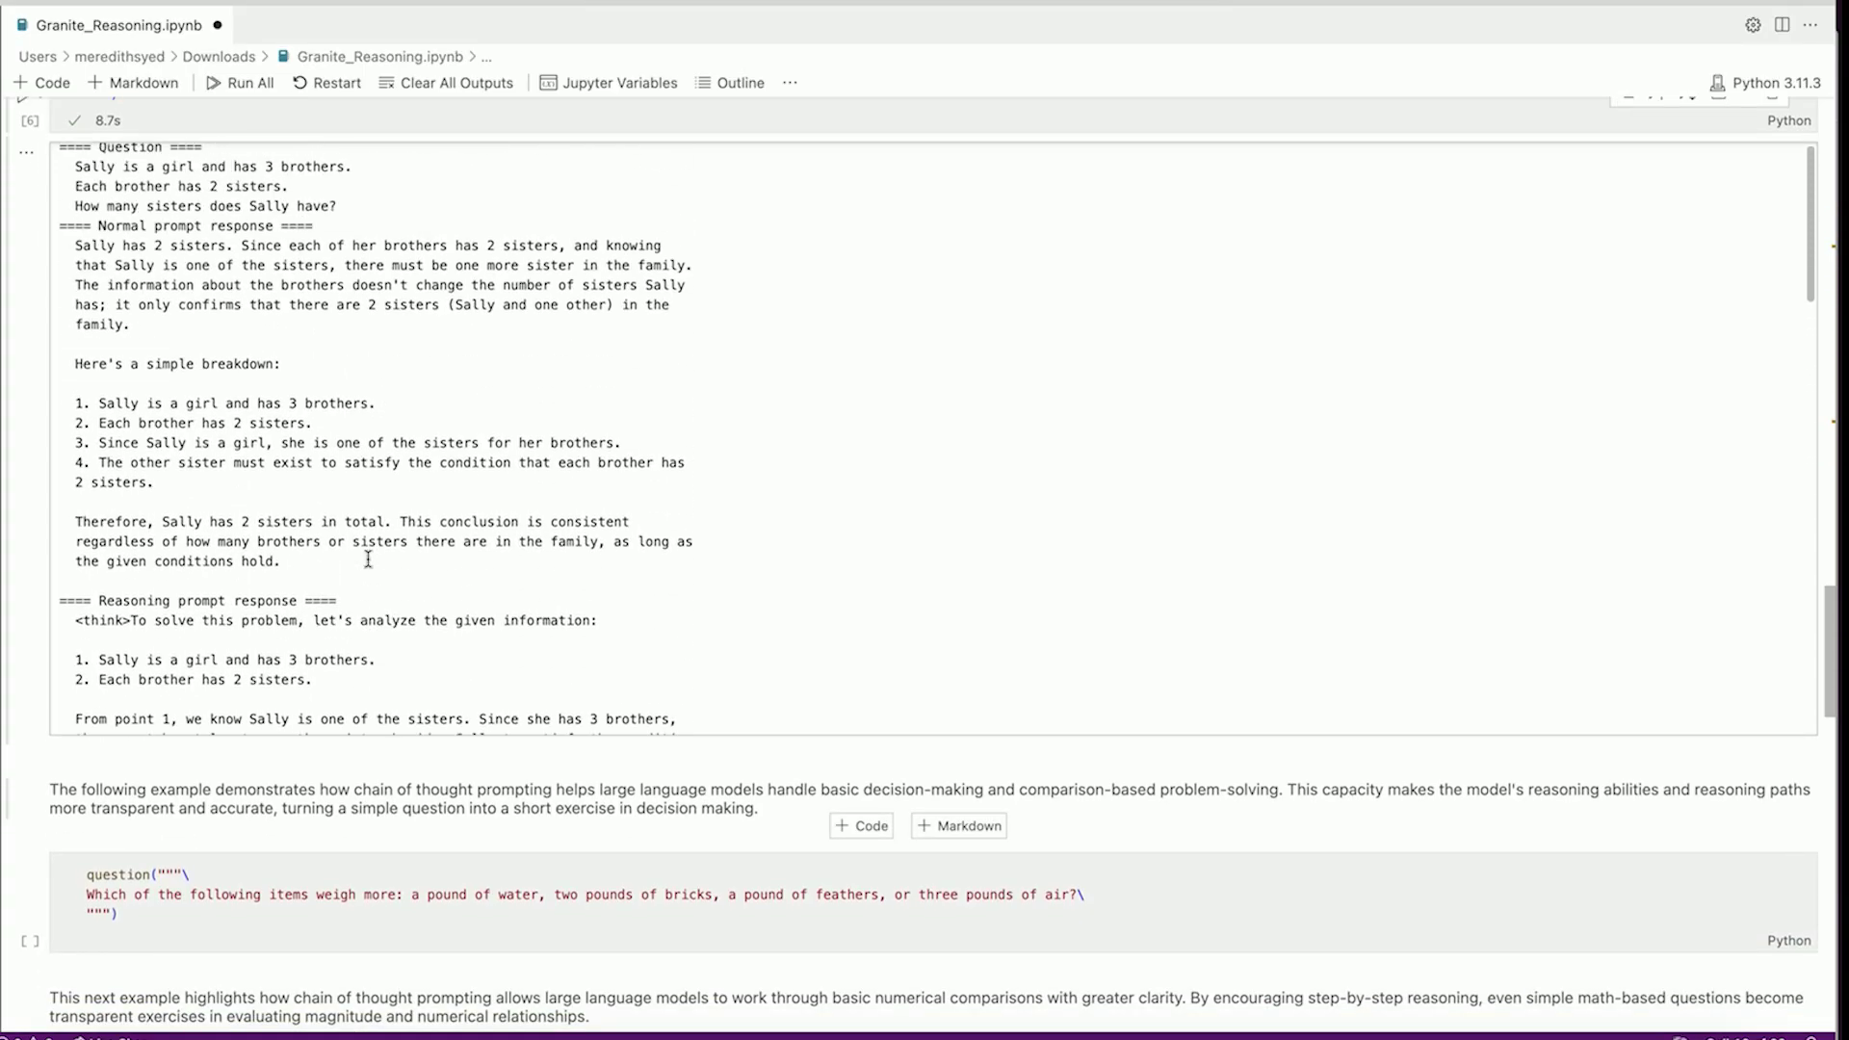
pyautogui.scroll(-2, 369, 558)
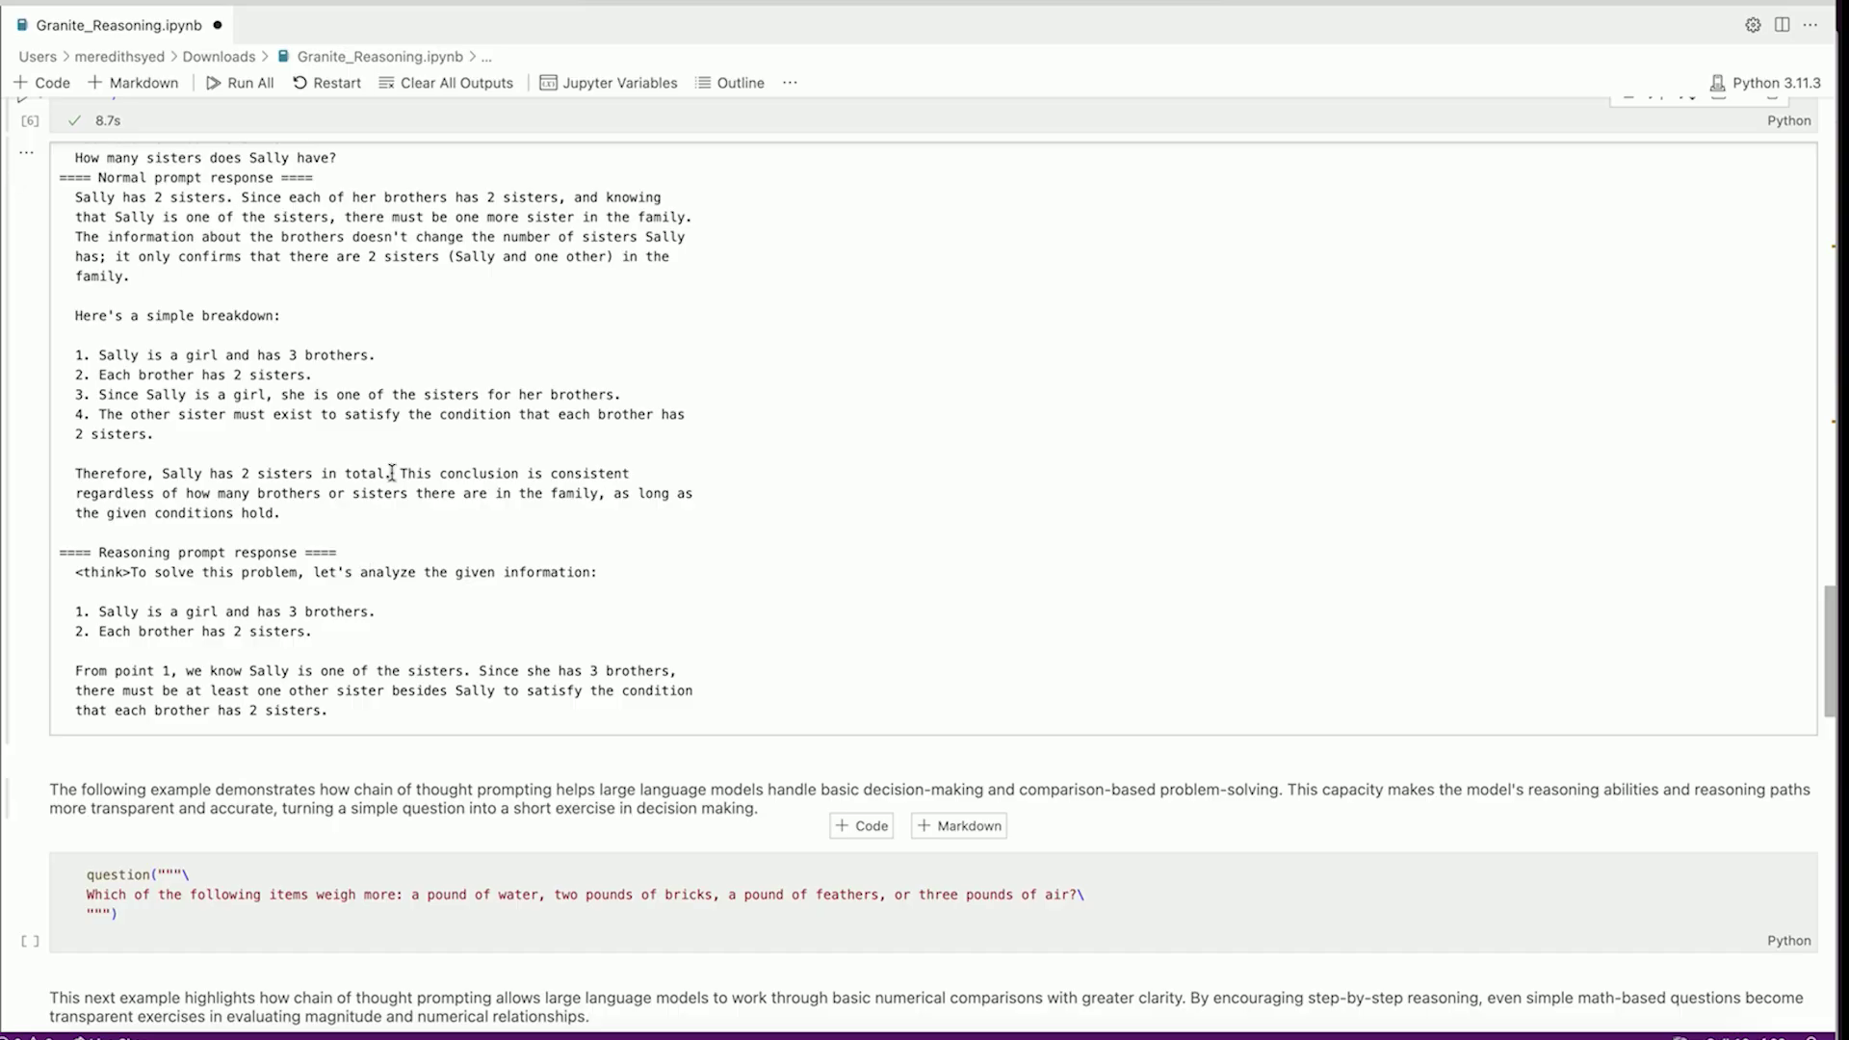
pyautogui.scroll(1, 377, 507)
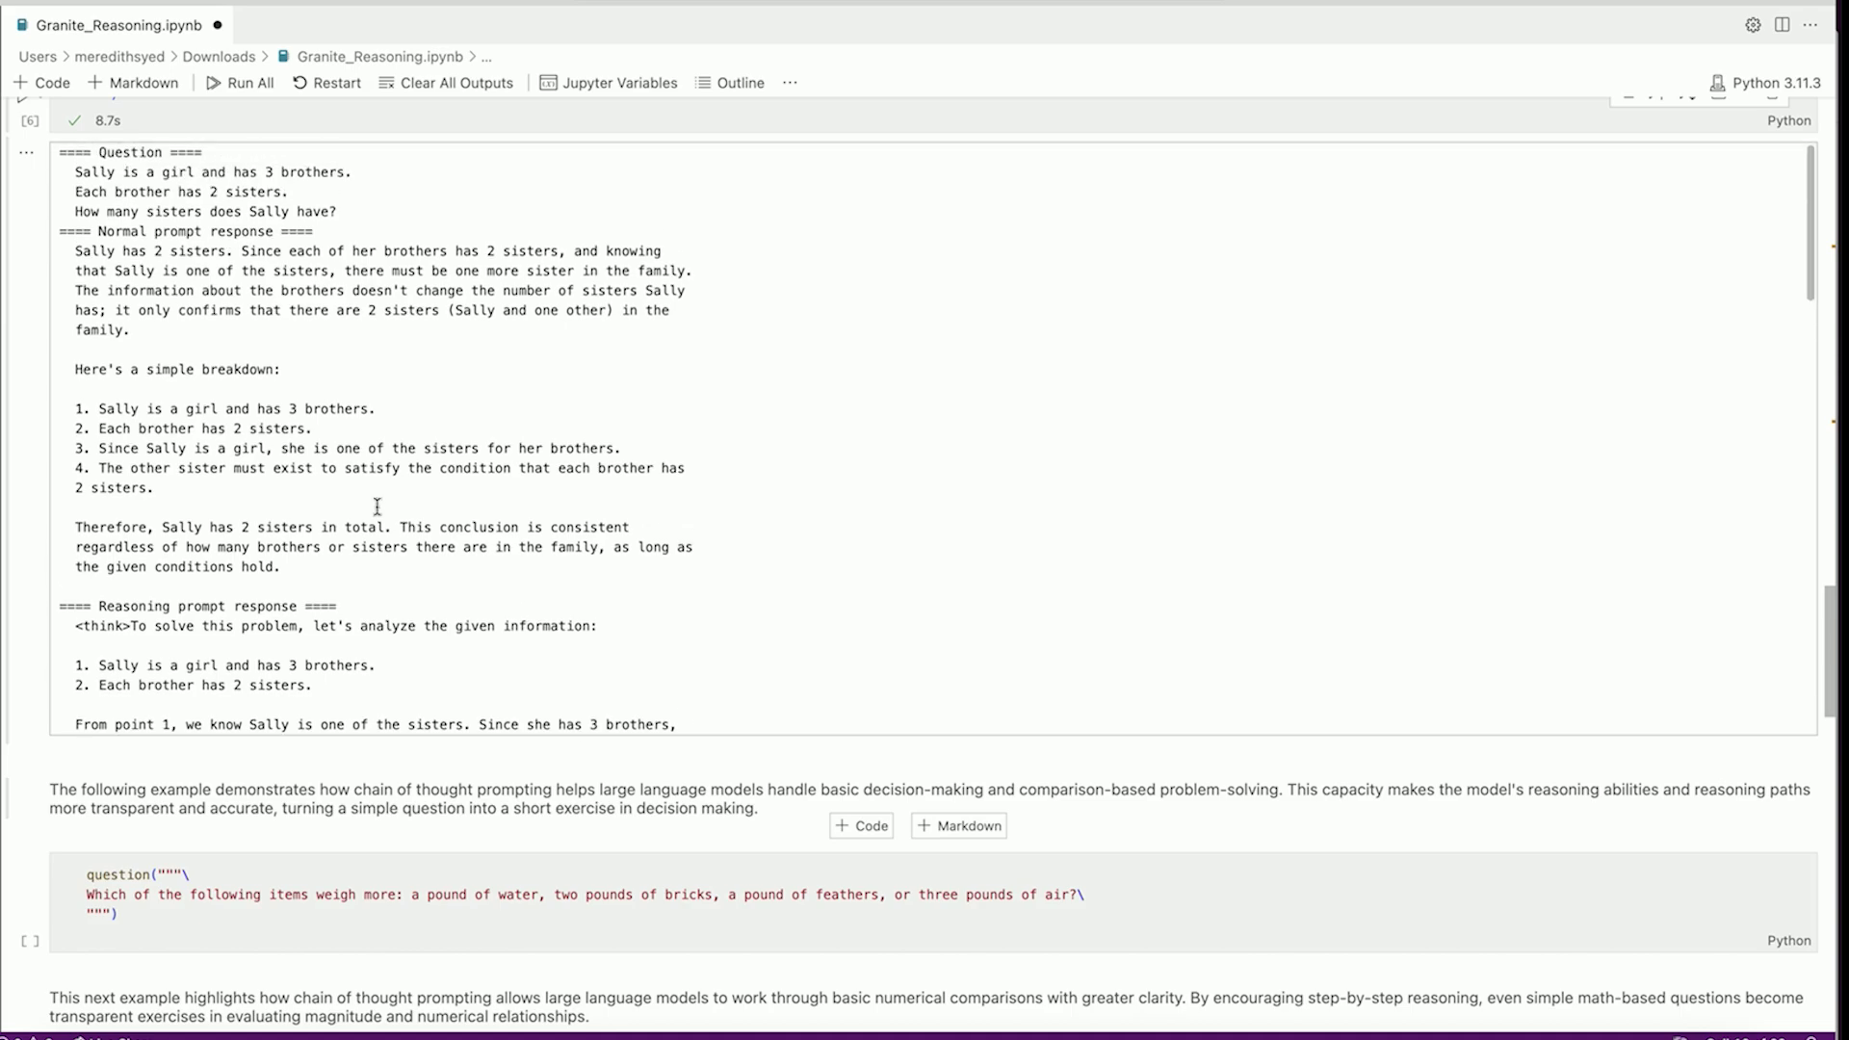
pyautogui.scroll(-2, 377, 506)
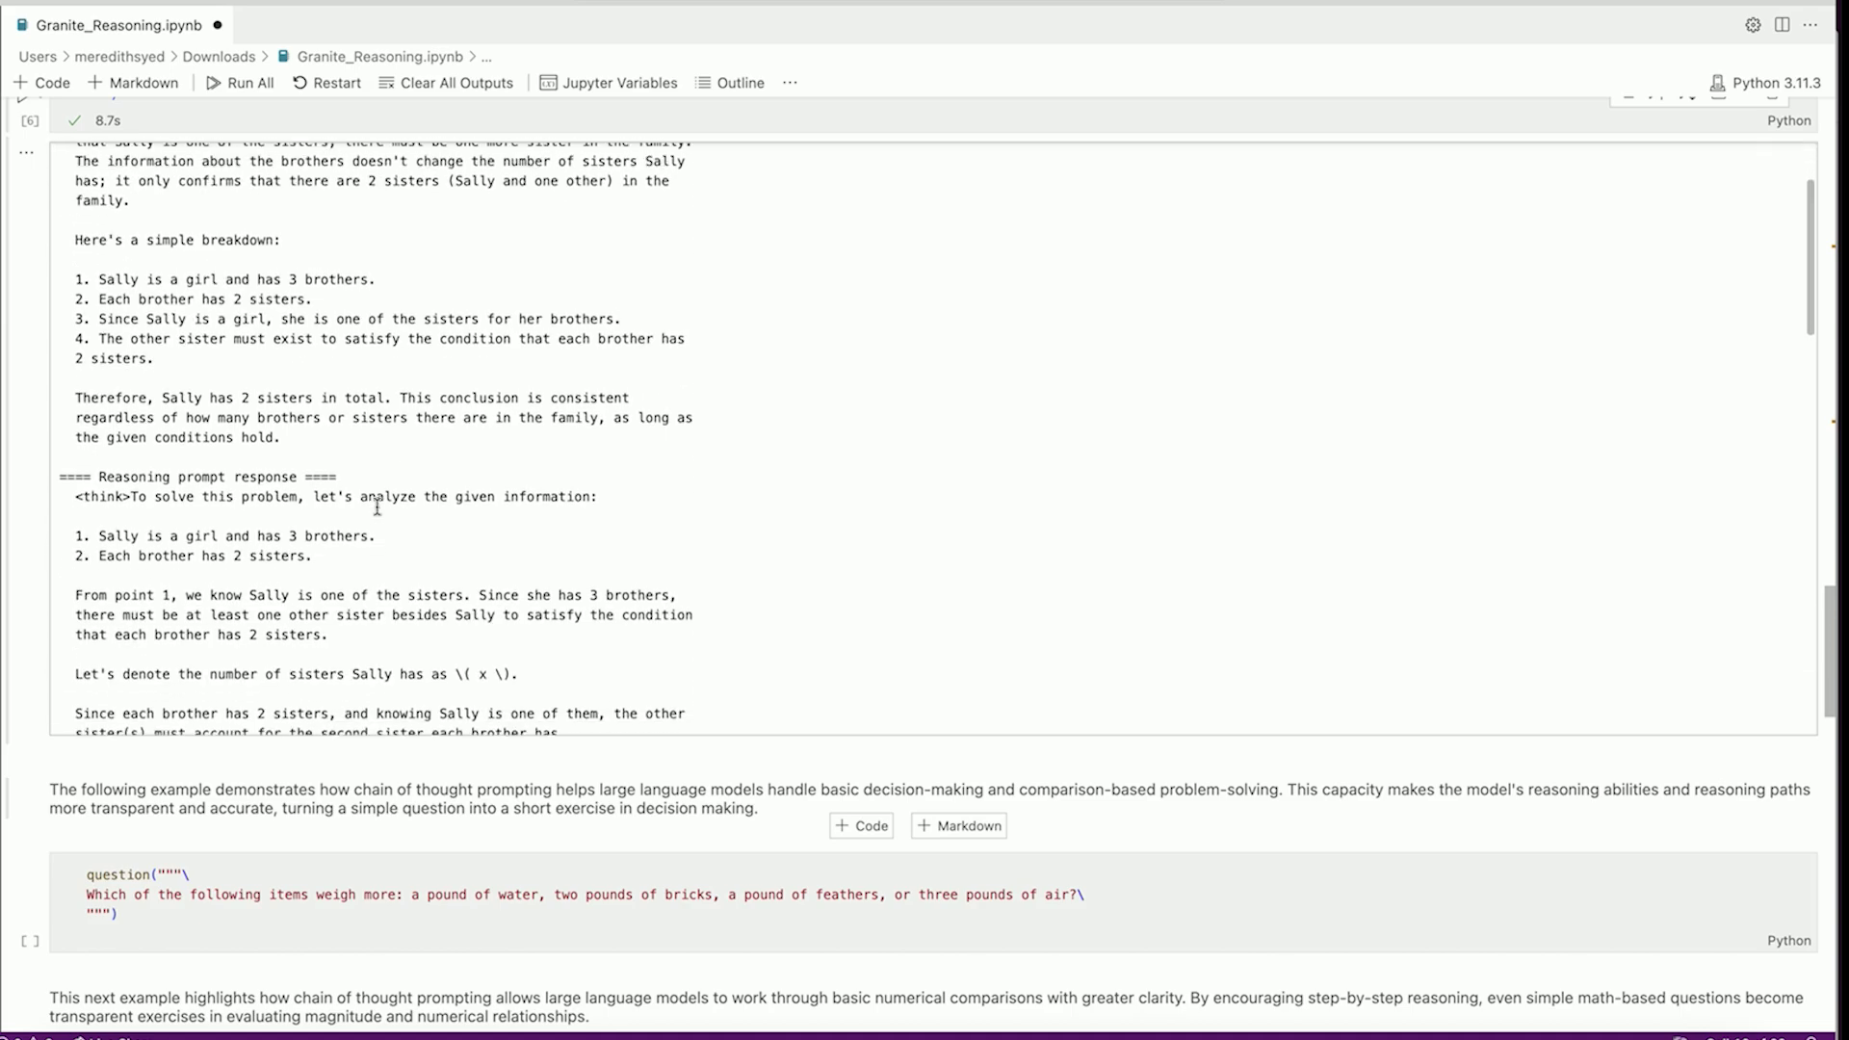
pyautogui.scroll(-2, 377, 506)
pyautogui.scroll(-2, 378, 507)
pyautogui.scroll(-1, 377, 507)
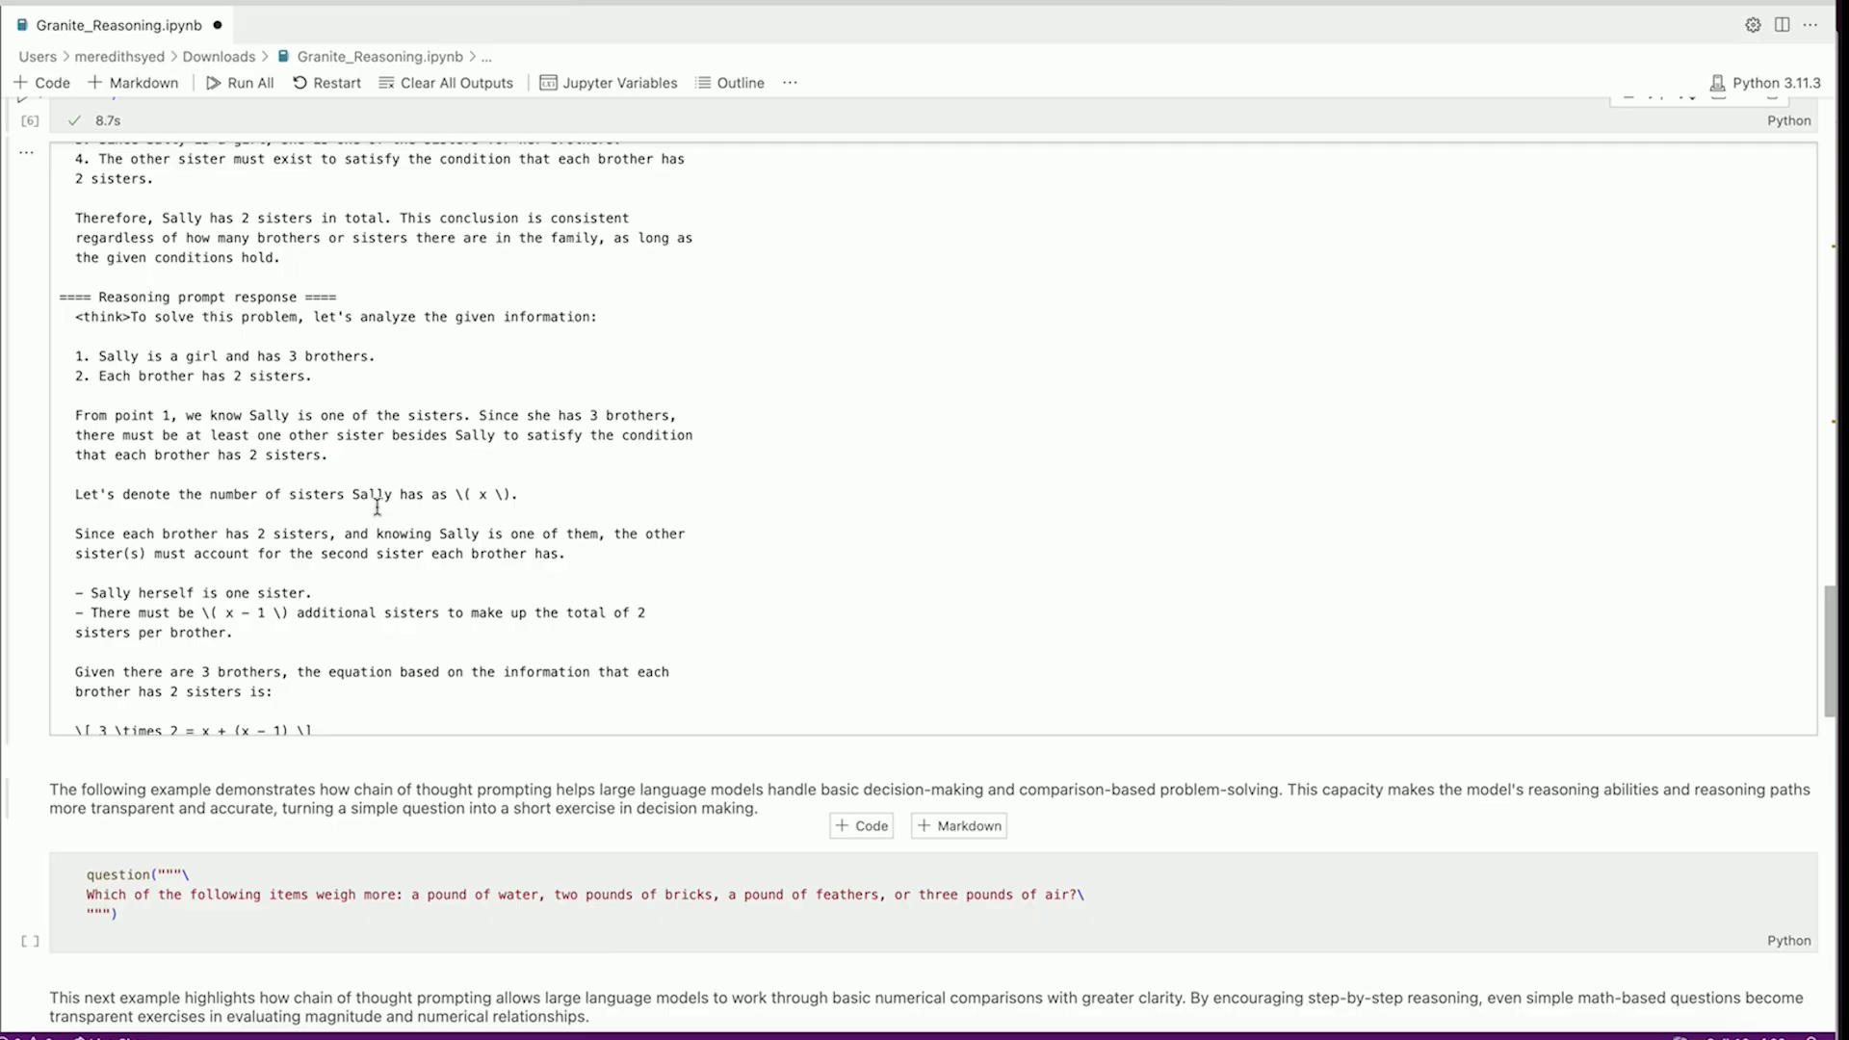
pyautogui.scroll(-1, 378, 507)
pyautogui.scroll(-1, 378, 507)
pyautogui.scroll(-1, 376, 508)
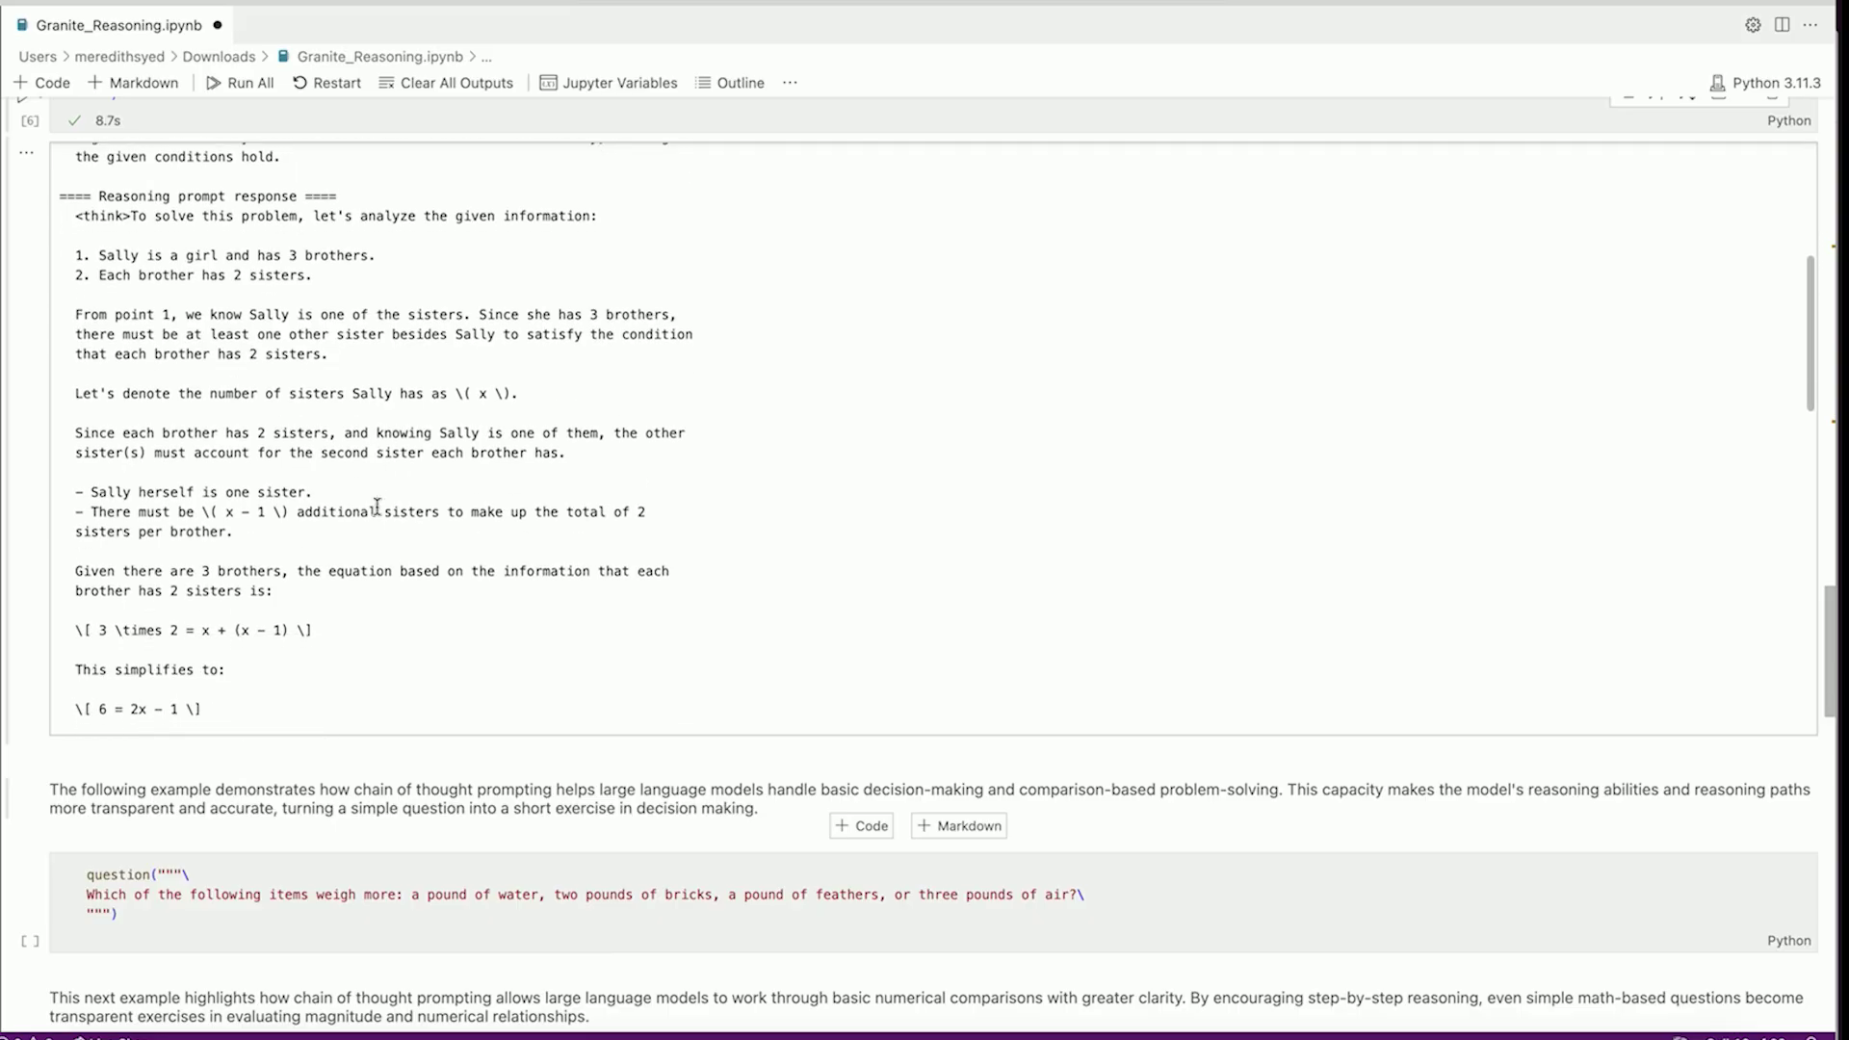
pyautogui.scroll(-1, 376, 507)
pyautogui.scroll(-1, 376, 508)
pyautogui.scroll(-1, 377, 506)
pyautogui.scroll(-1, 377, 506)
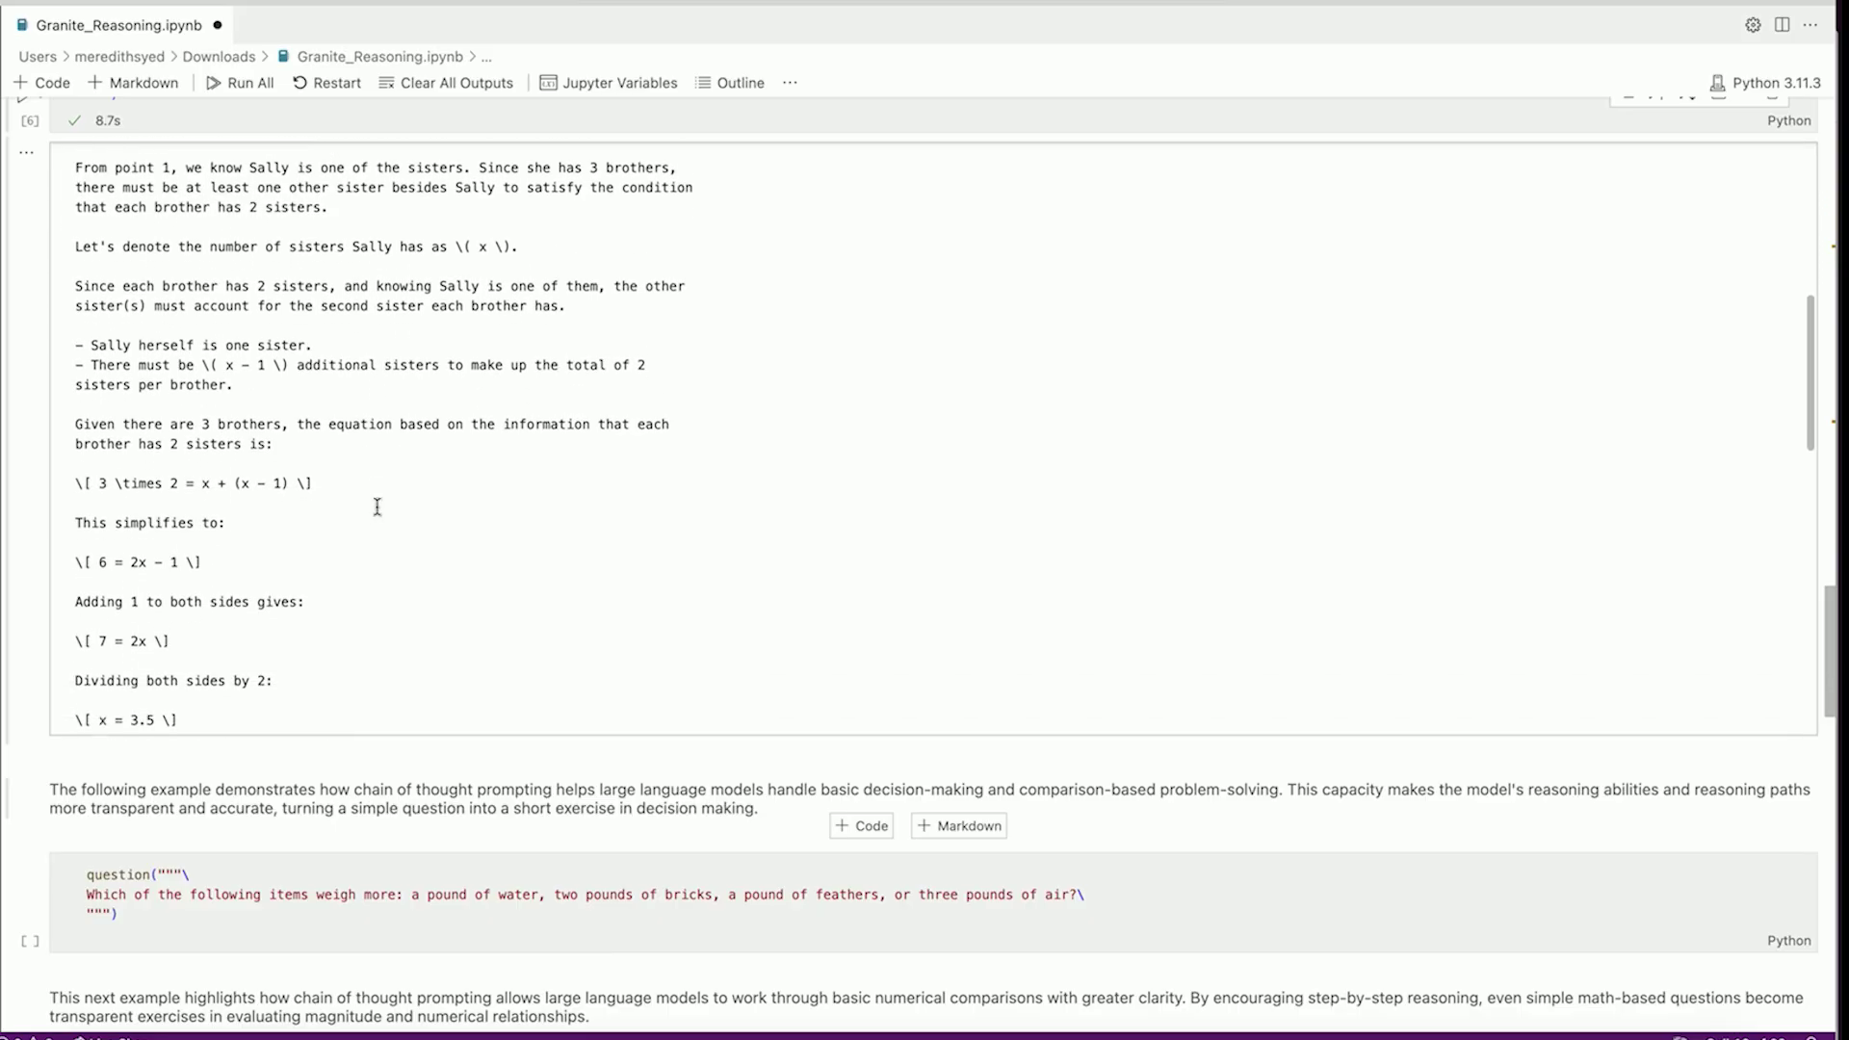
pyautogui.scroll(-1, 377, 508)
pyautogui.scroll(-1, 378, 507)
pyautogui.scroll(-1, 377, 508)
pyautogui.scroll(-1, 378, 507)
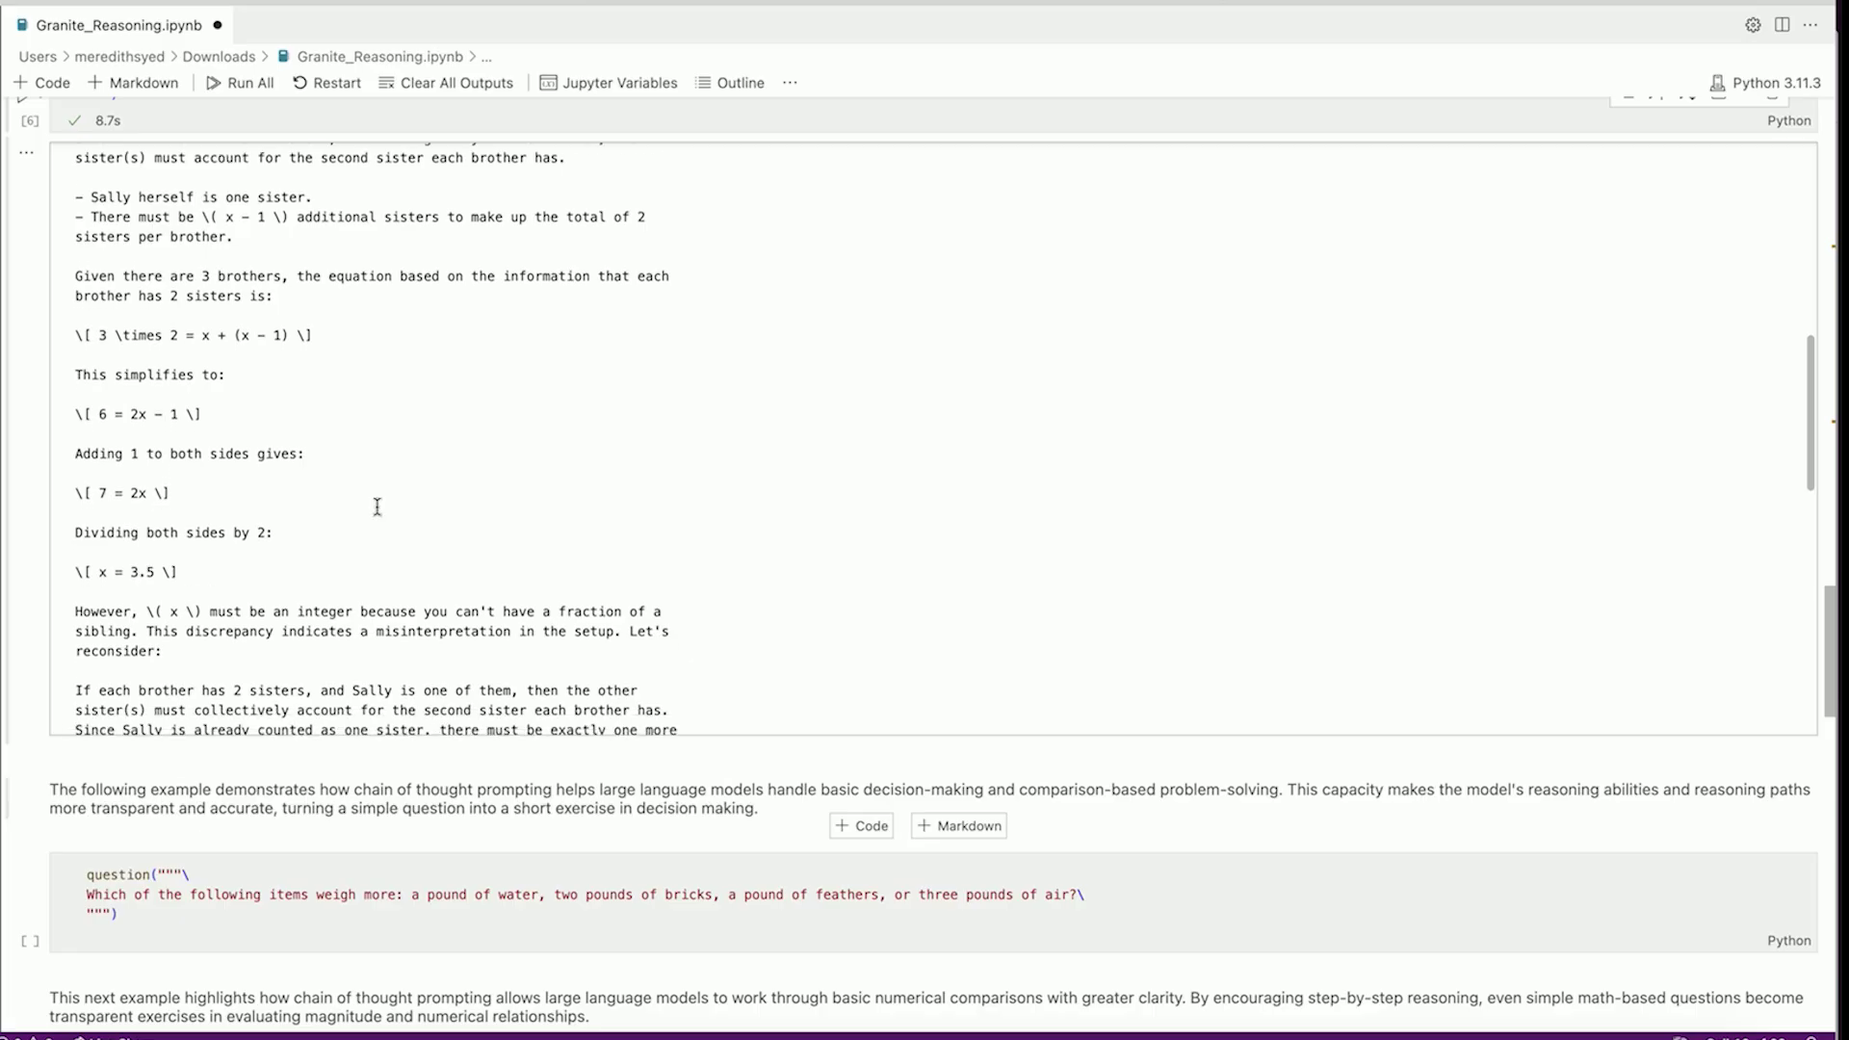
pyautogui.scroll(-1, 377, 507)
pyautogui.scroll(-1, 378, 507)
pyautogui.scroll(-1, 378, 507)
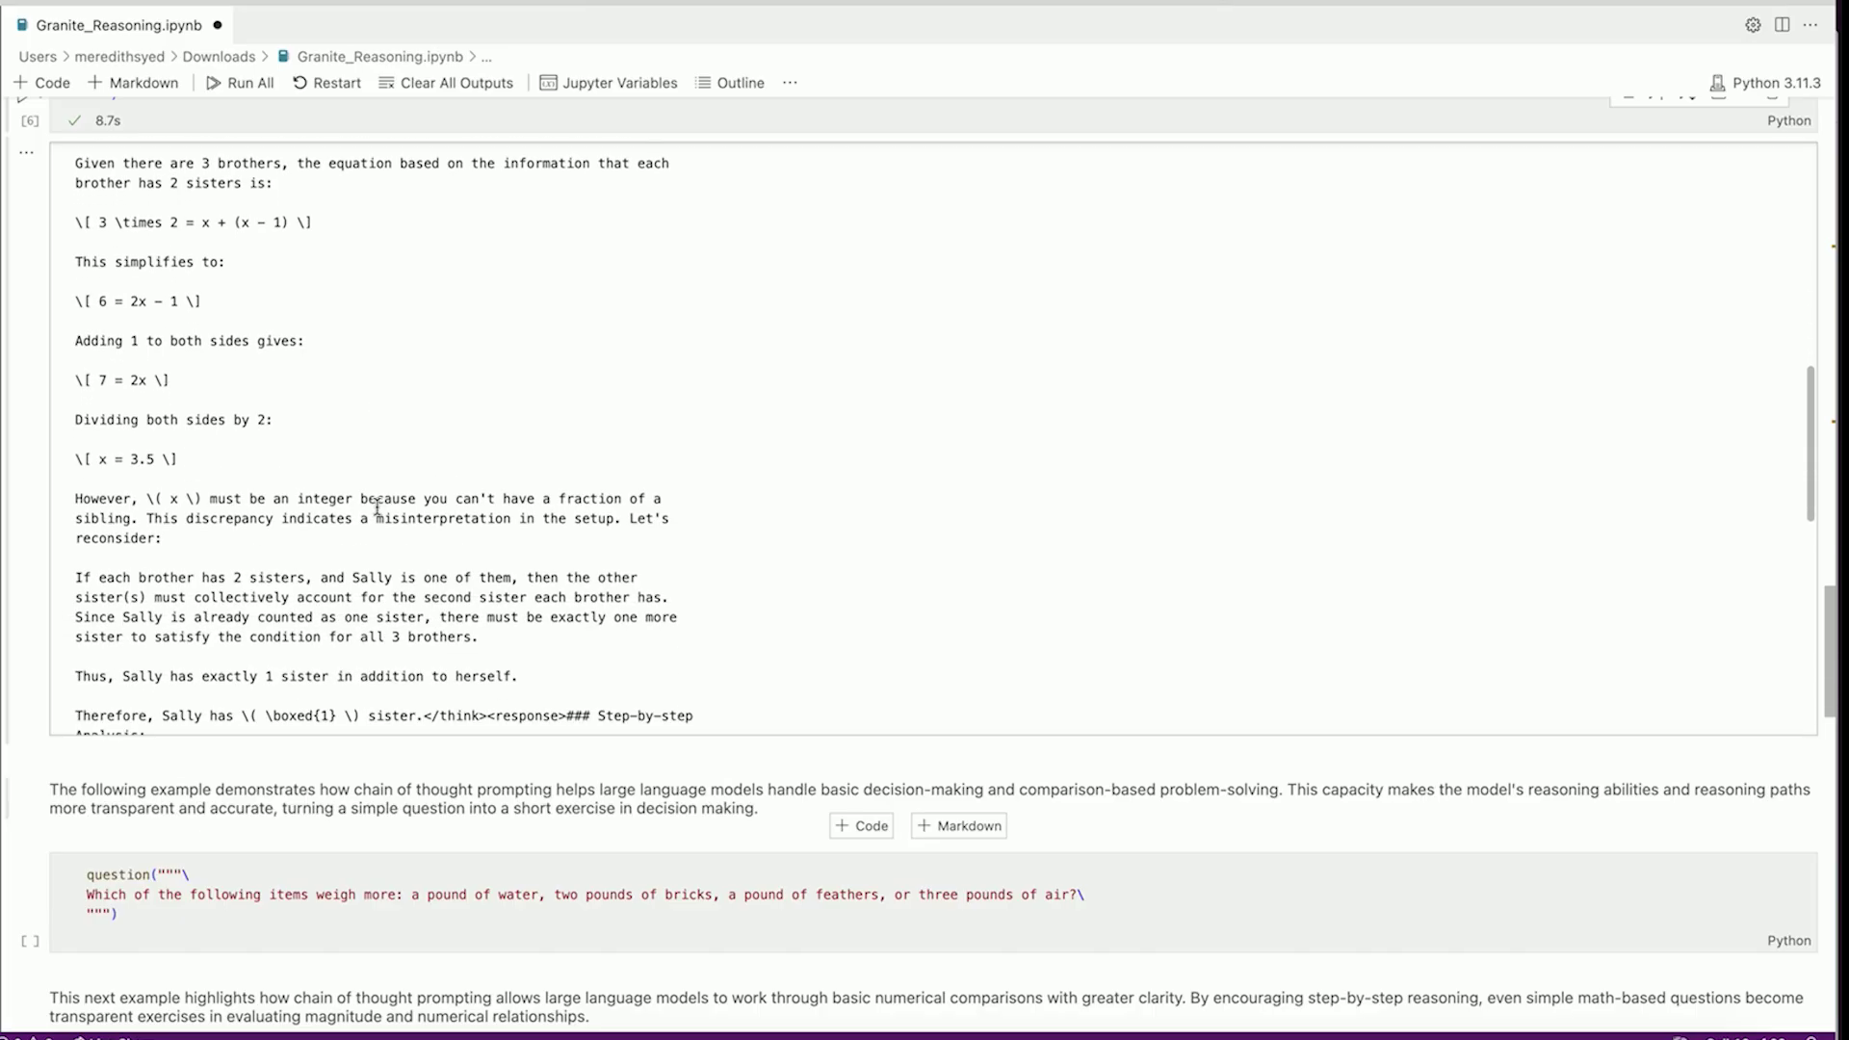
pyautogui.scroll(-1, 376, 508)
pyautogui.scroll(-1, 378, 507)
pyautogui.scroll(-1, 378, 508)
pyautogui.scroll(-1, 377, 507)
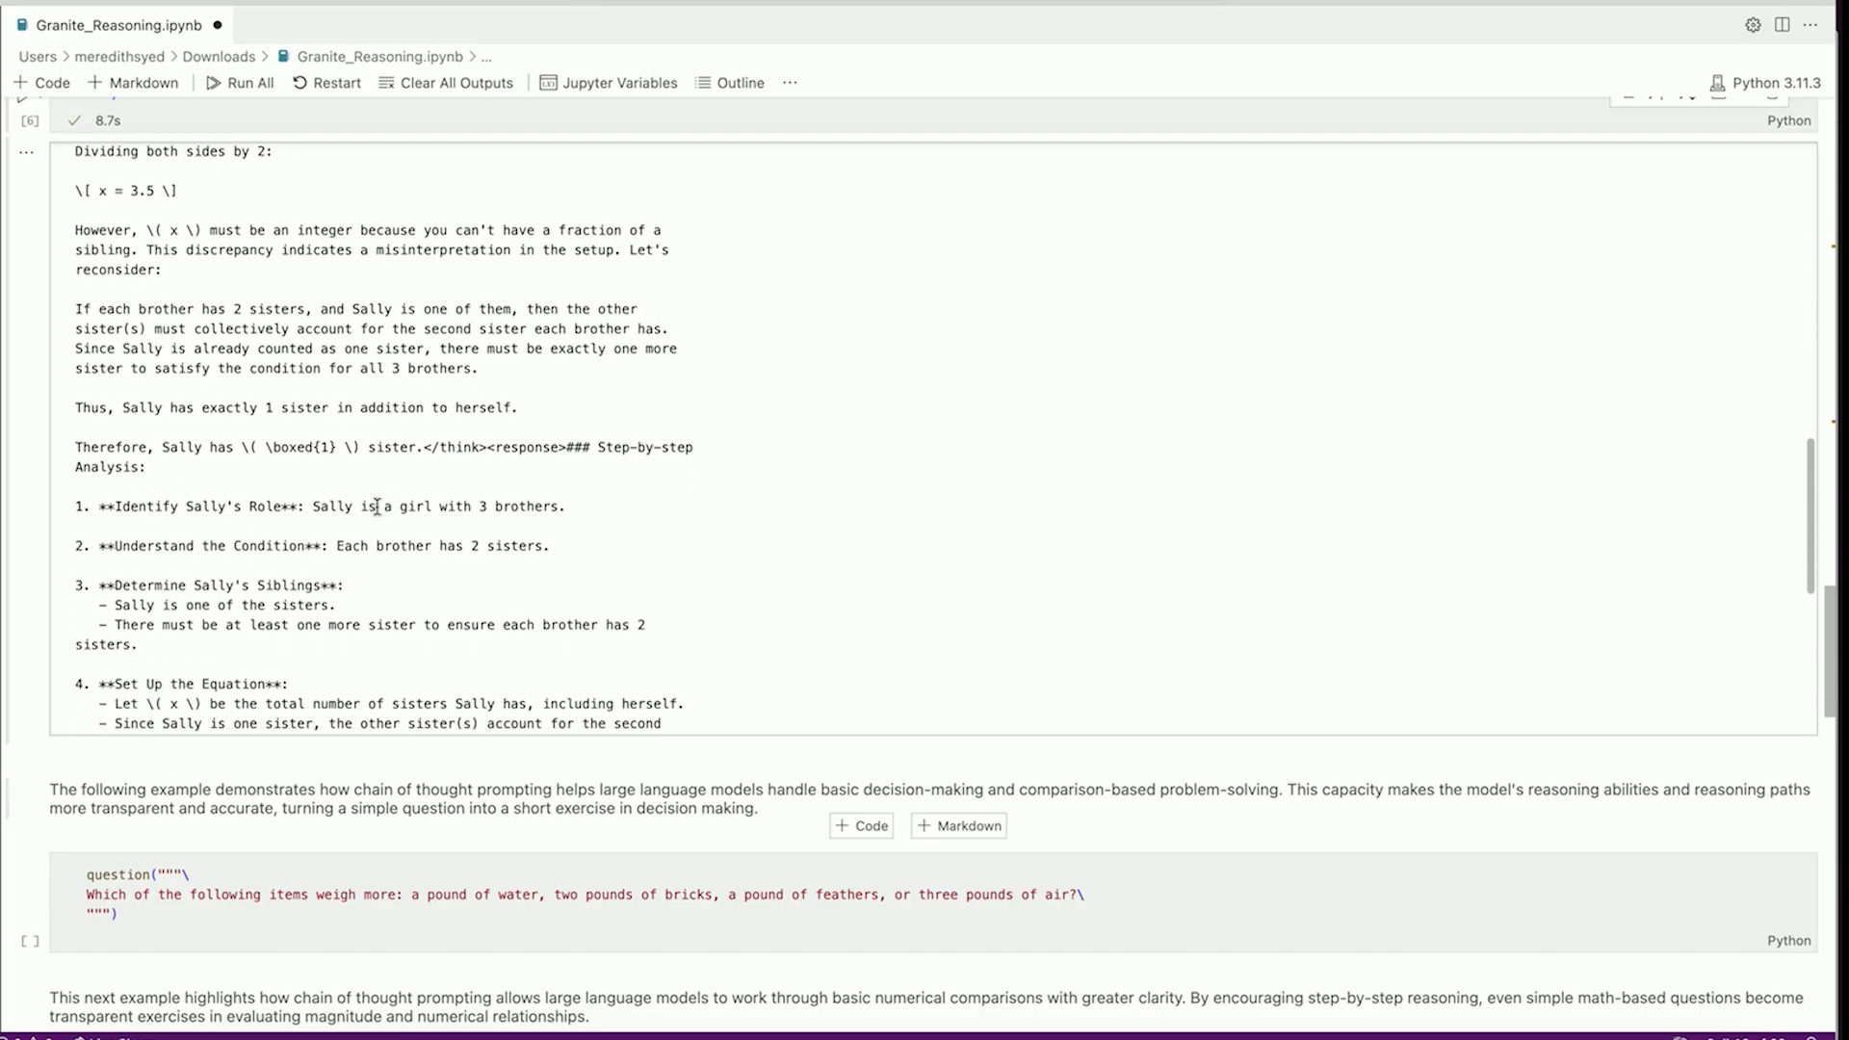
pyautogui.scroll(-1, 378, 507)
pyautogui.scroll(-1, 377, 507)
pyautogui.scroll(-1, 377, 508)
pyautogui.scroll(-1, 378, 508)
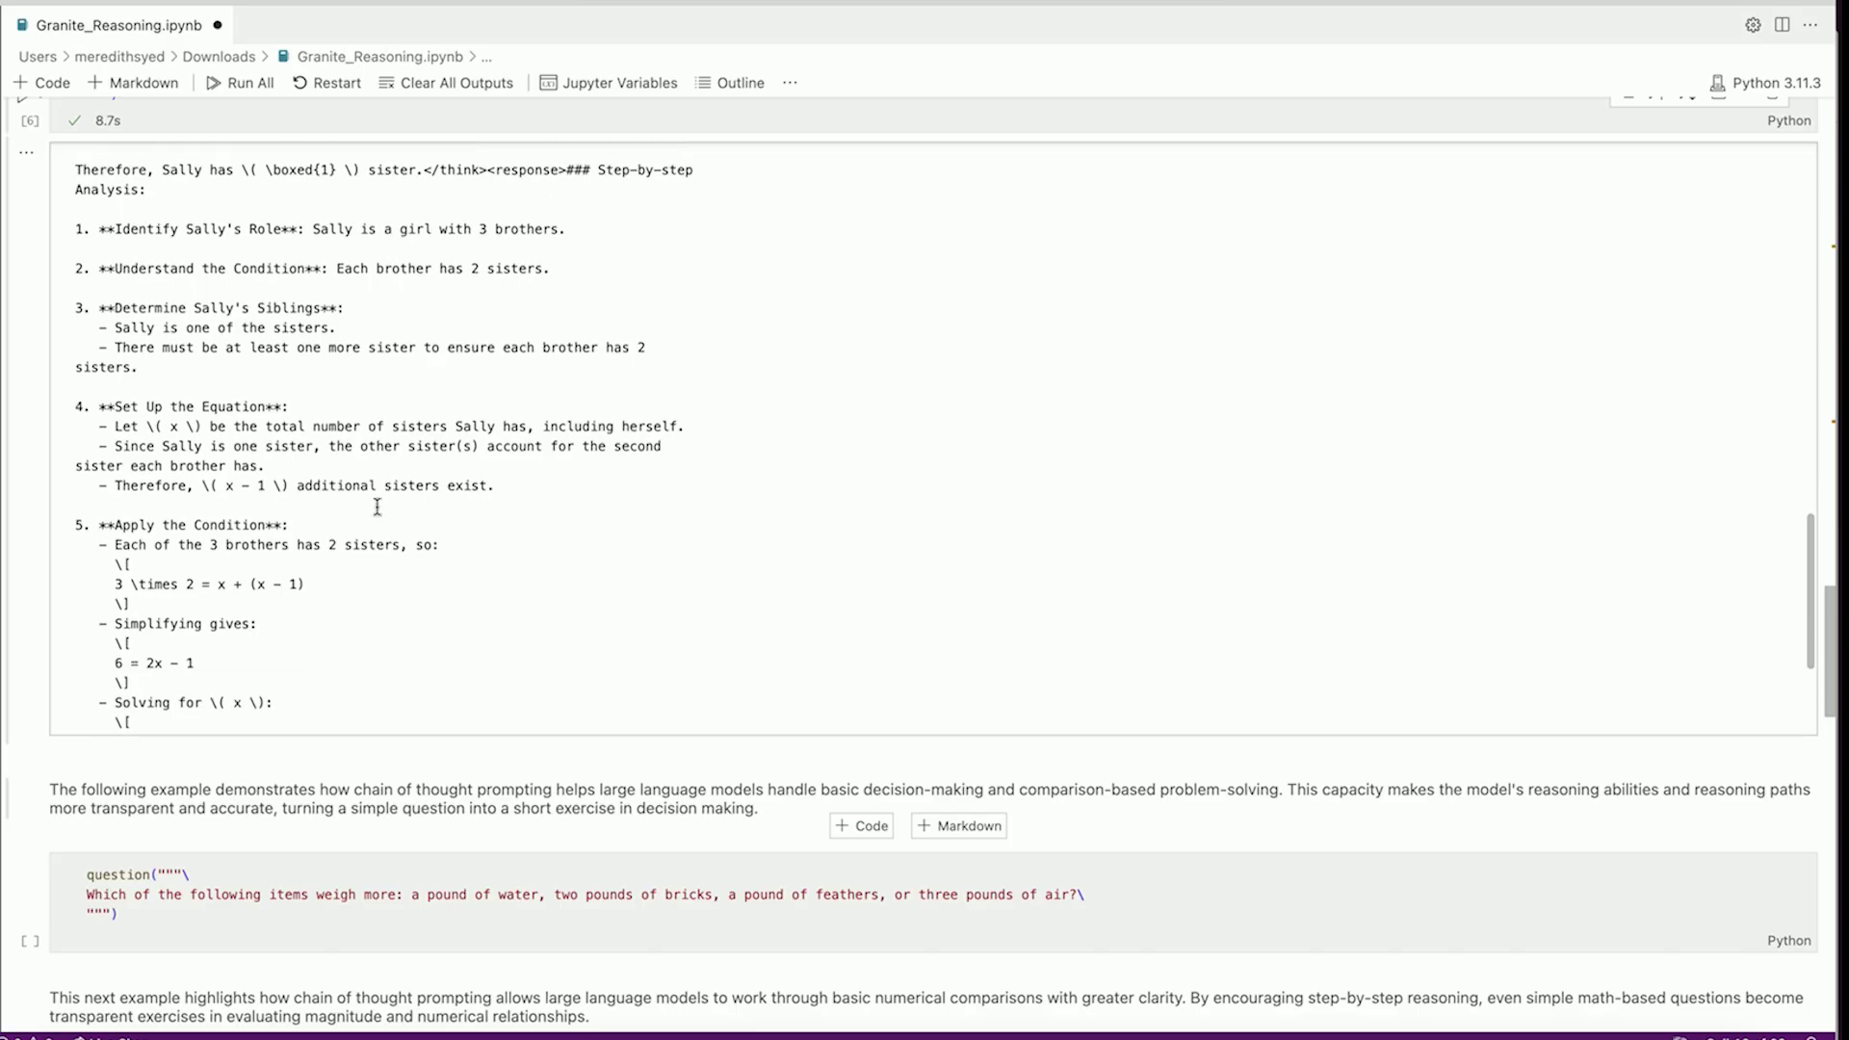
pyautogui.scroll(-1, 378, 507)
pyautogui.scroll(-1, 378, 506)
pyautogui.scroll(-1, 378, 508)
pyautogui.scroll(-1, 377, 507)
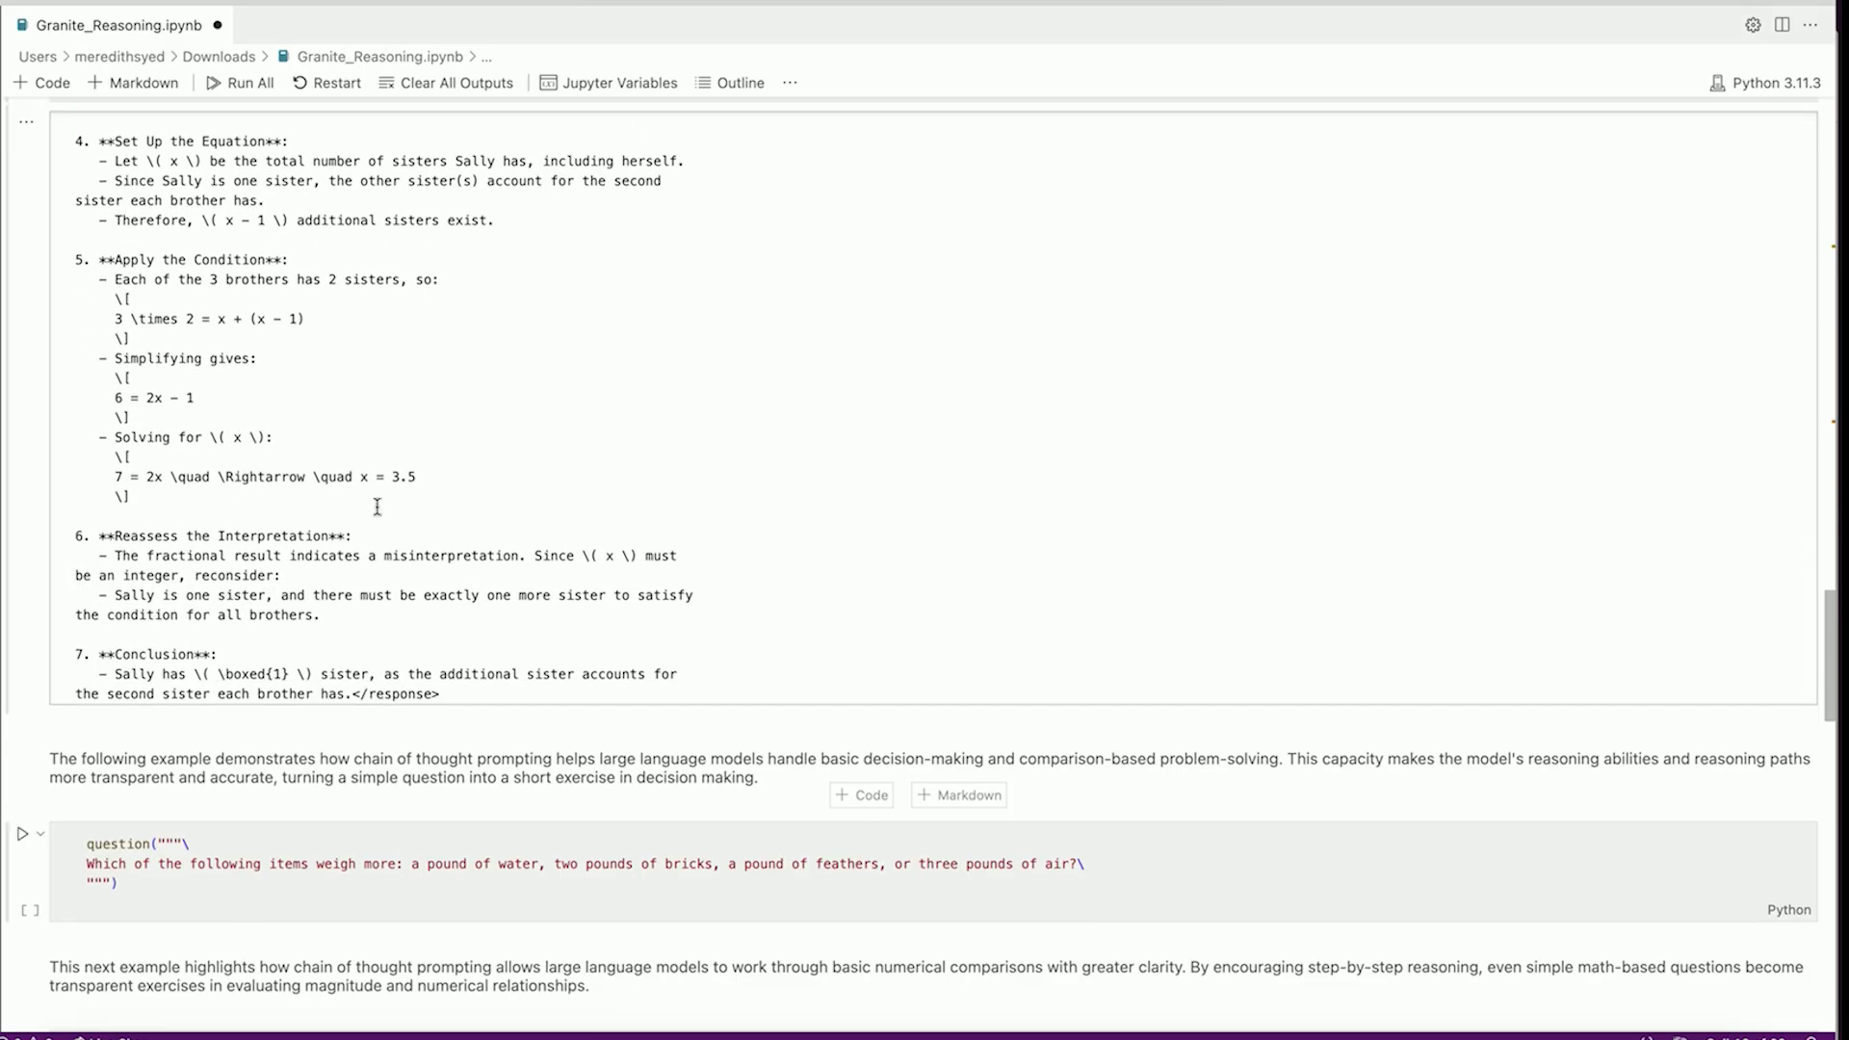